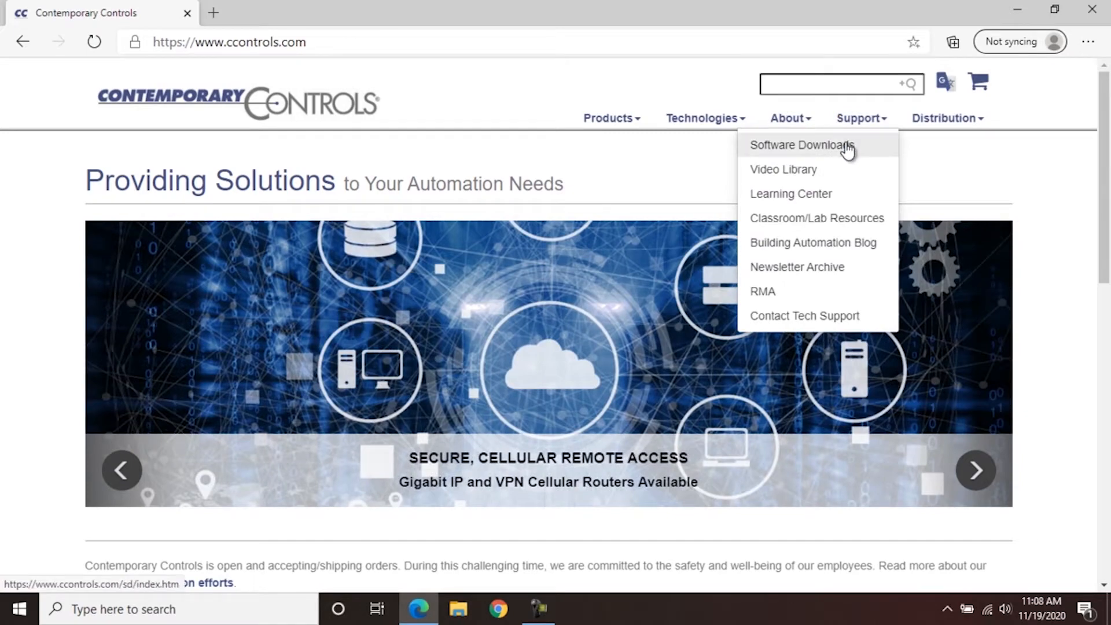
- Scroll to Sedona Downloads and follow the BAScontrol Toolset link to get its installer
scroll(680, 290, down, 4)
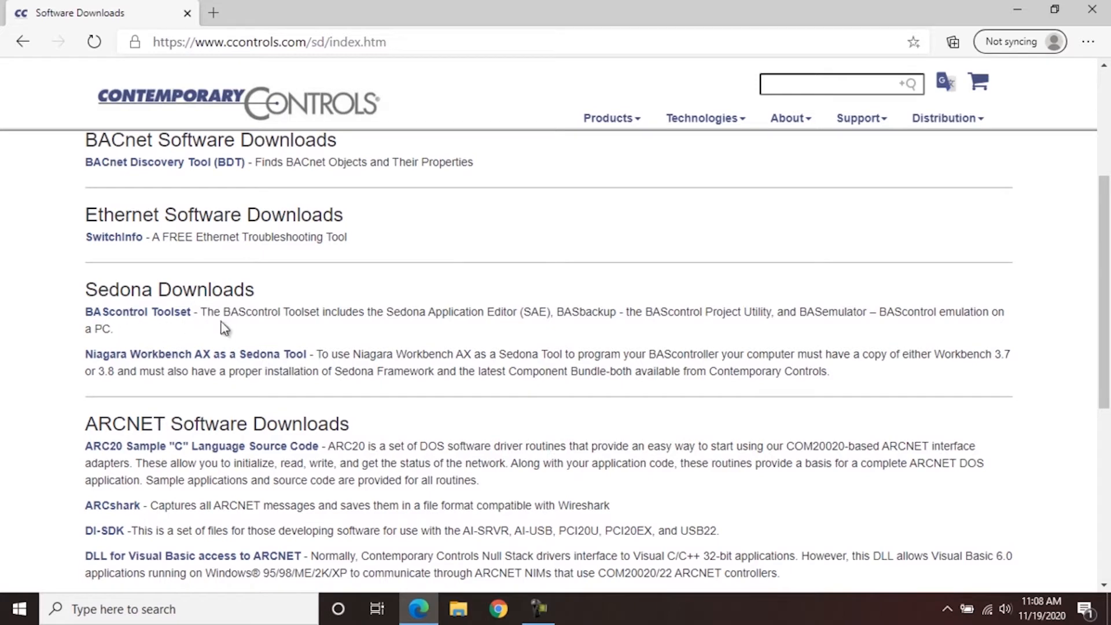
click(168, 314)
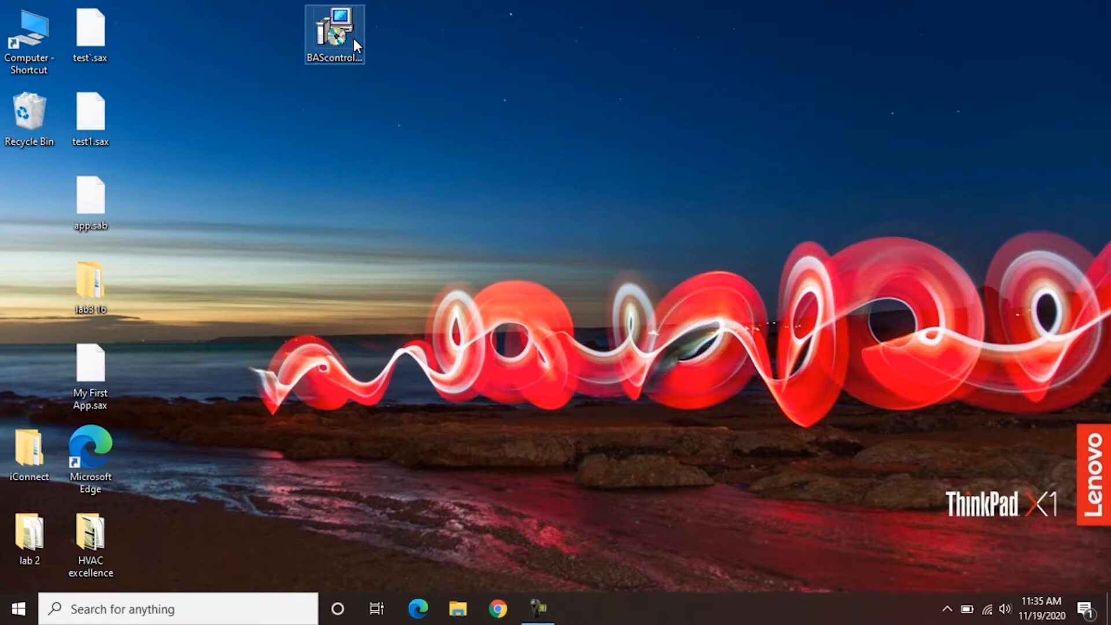
- Run the BAScontrol Toolset installer, accept the license, and keep the existing default install folder
double_click(353, 38)
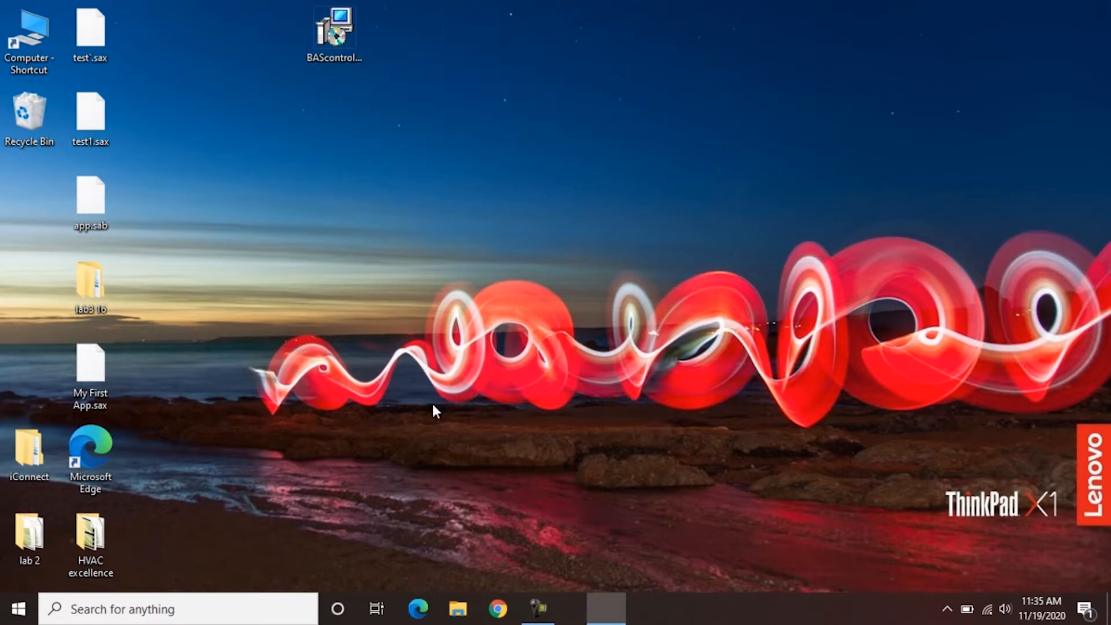
click(434, 384)
scroll(585, 282, down, 15)
scroll(585, 282, down, 3)
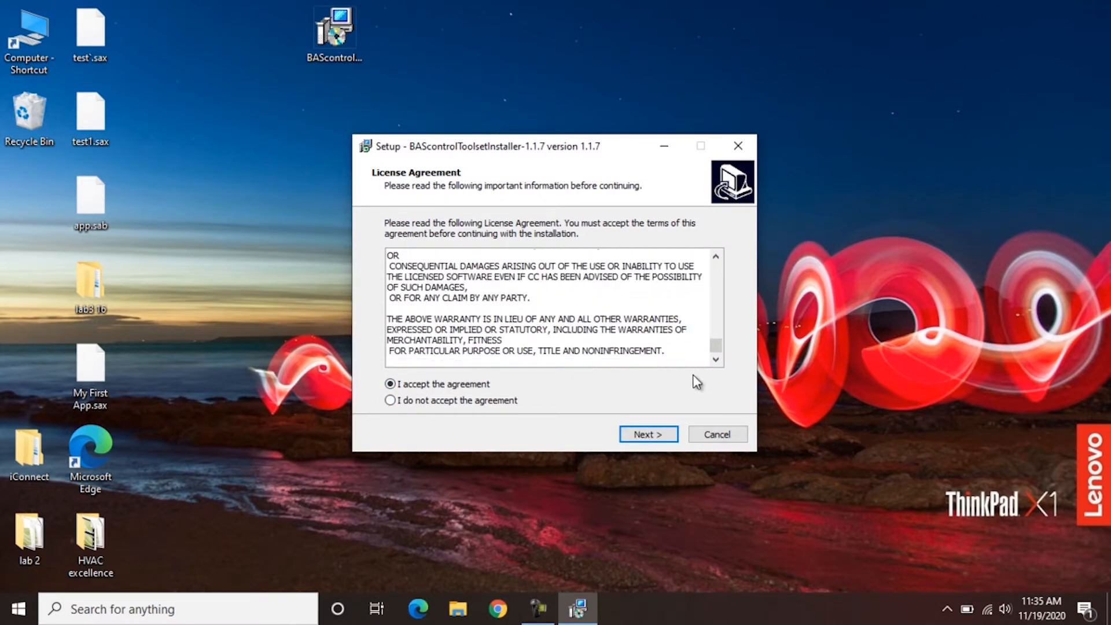
click(665, 438)
click(665, 434)
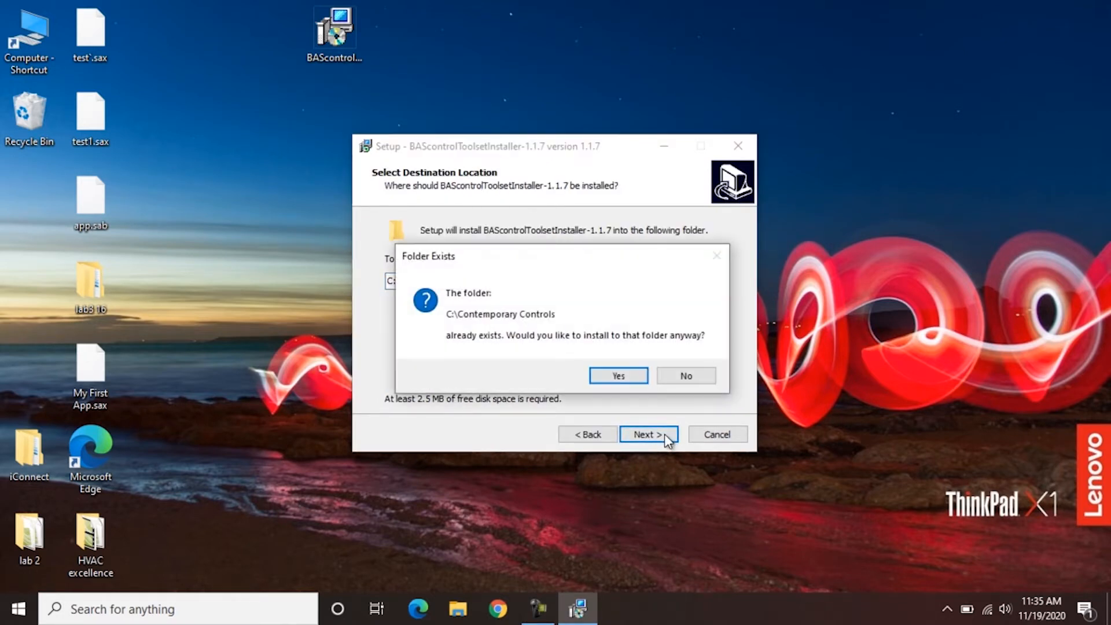
click(628, 373)
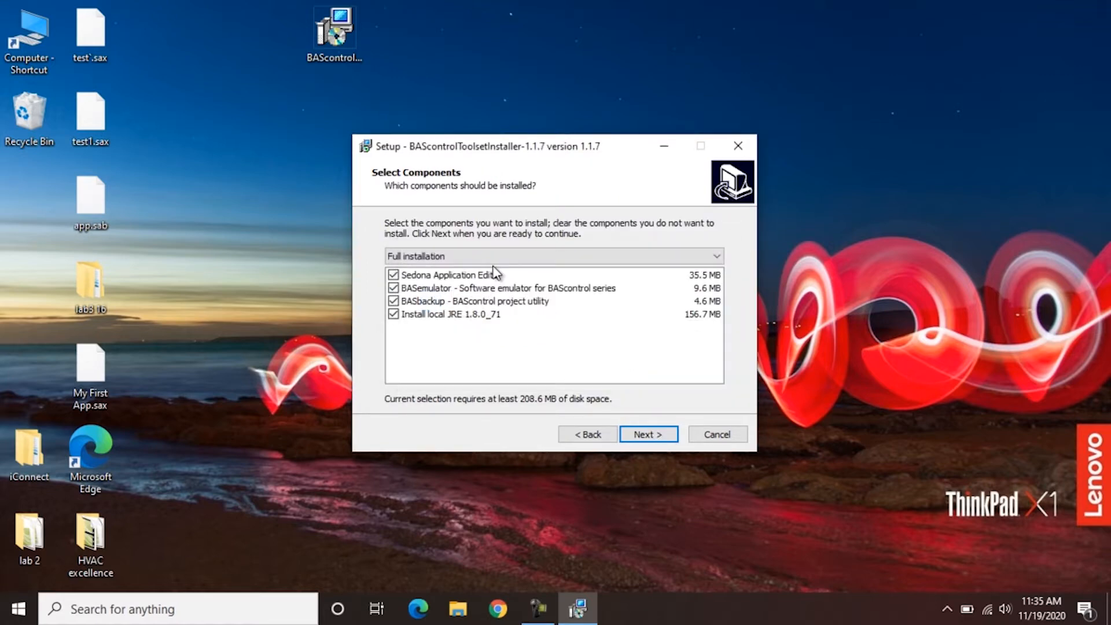
- Install with all components, default Start Menu folder and three desktop shortcuts, skipping the Quick Start Guide
click(652, 438)
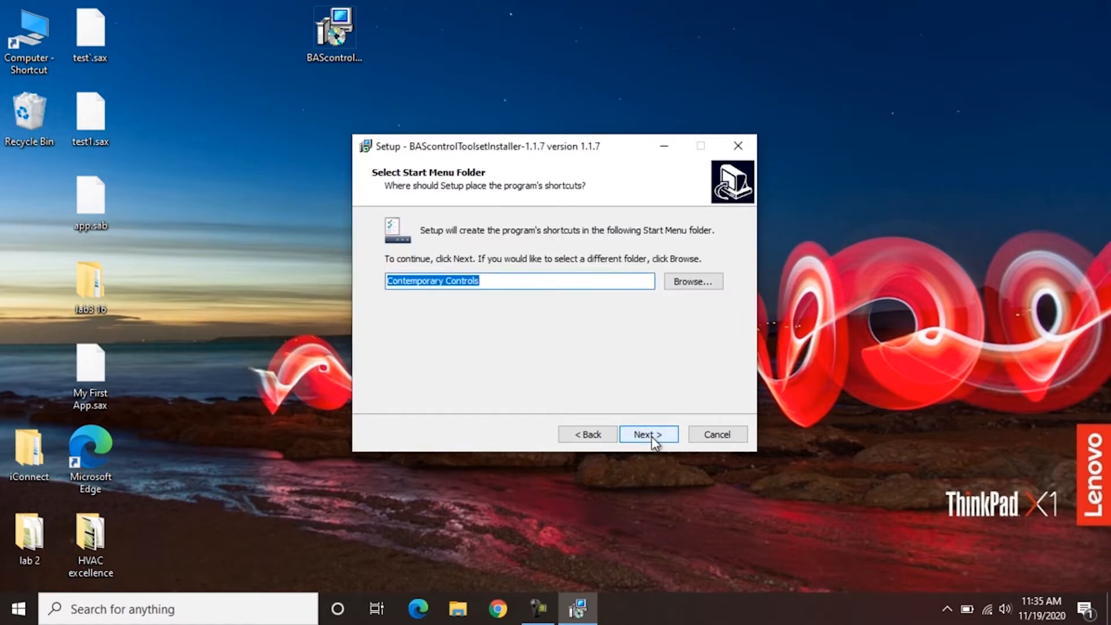
click(655, 443)
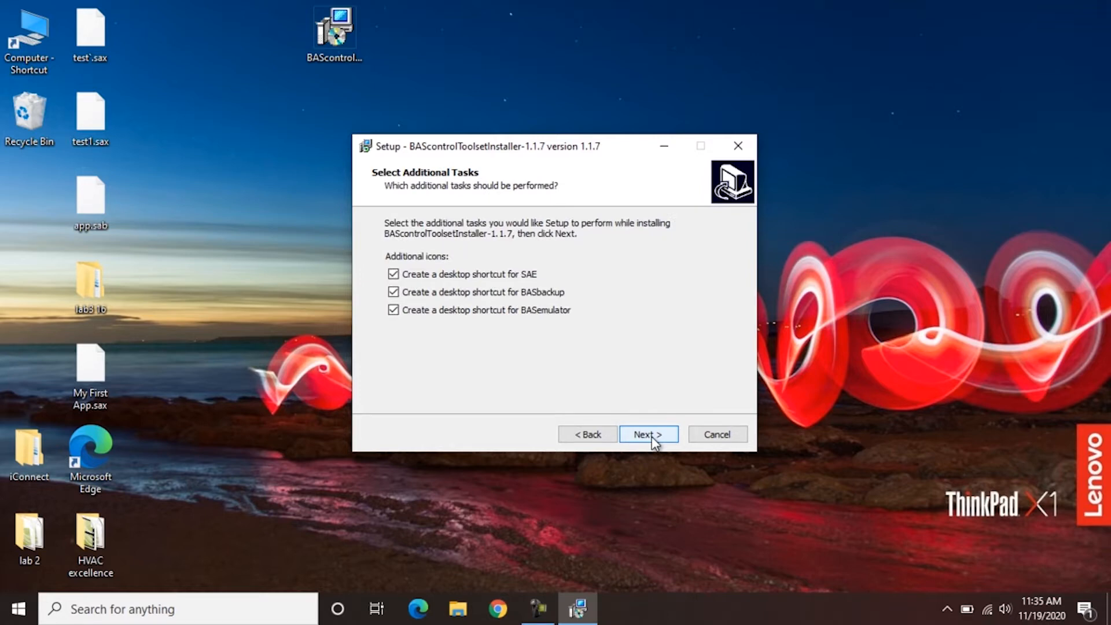
click(654, 441)
scroll(655, 438, down, 2)
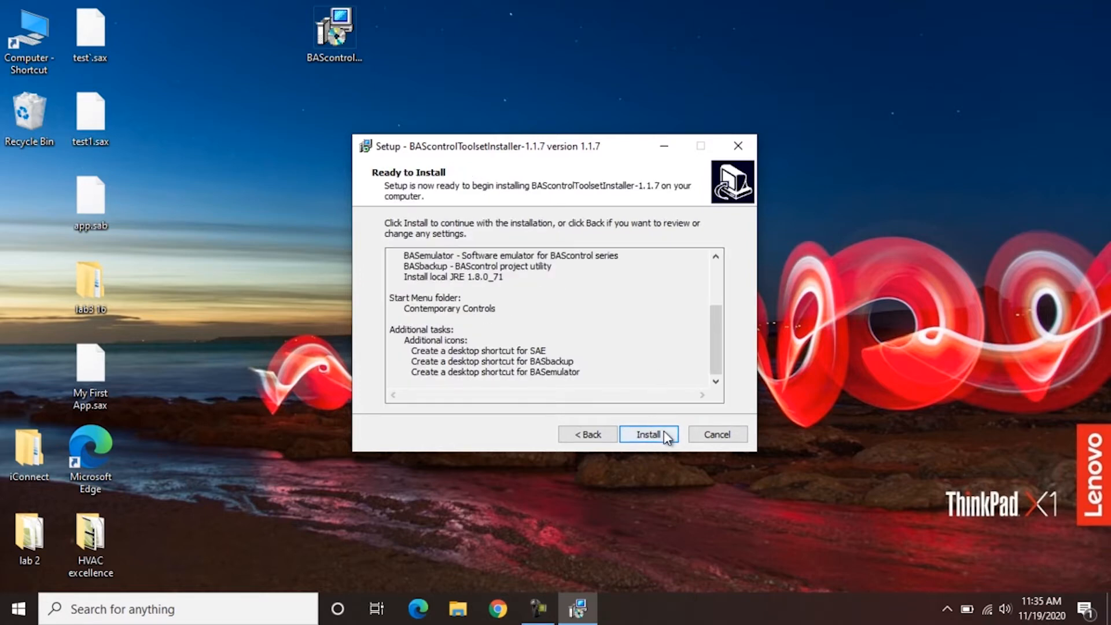
click(662, 435)
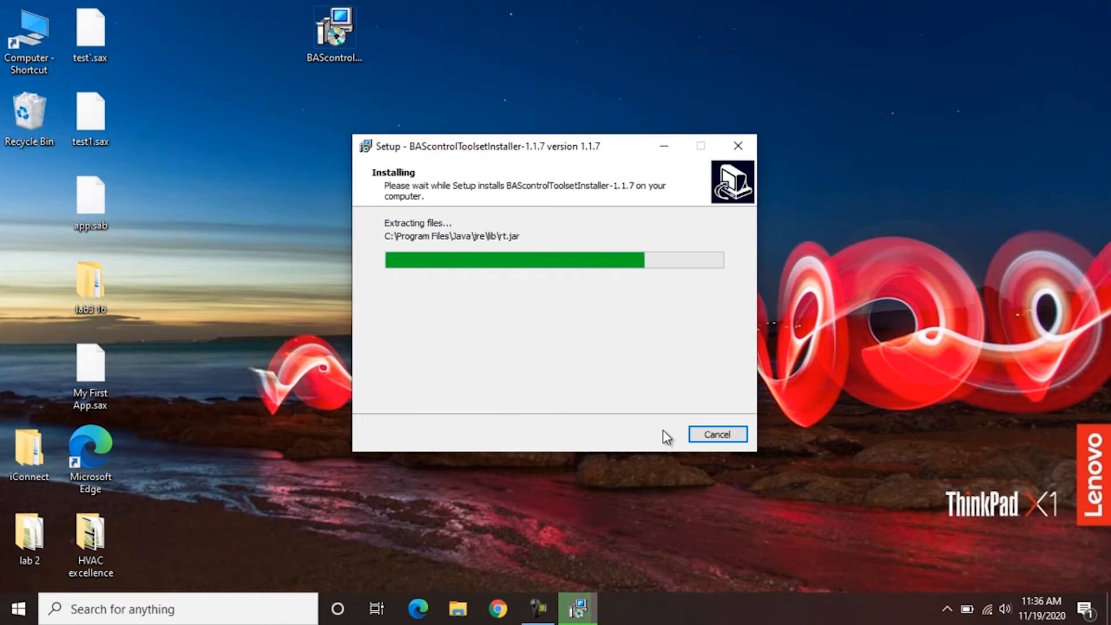
click(548, 307)
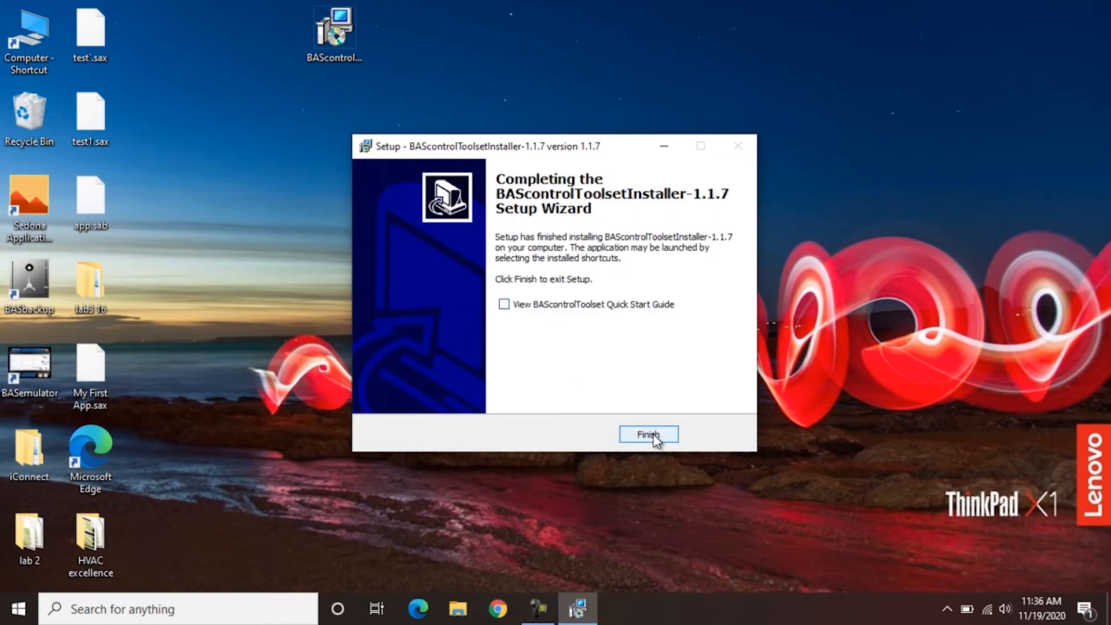
click(649, 435)
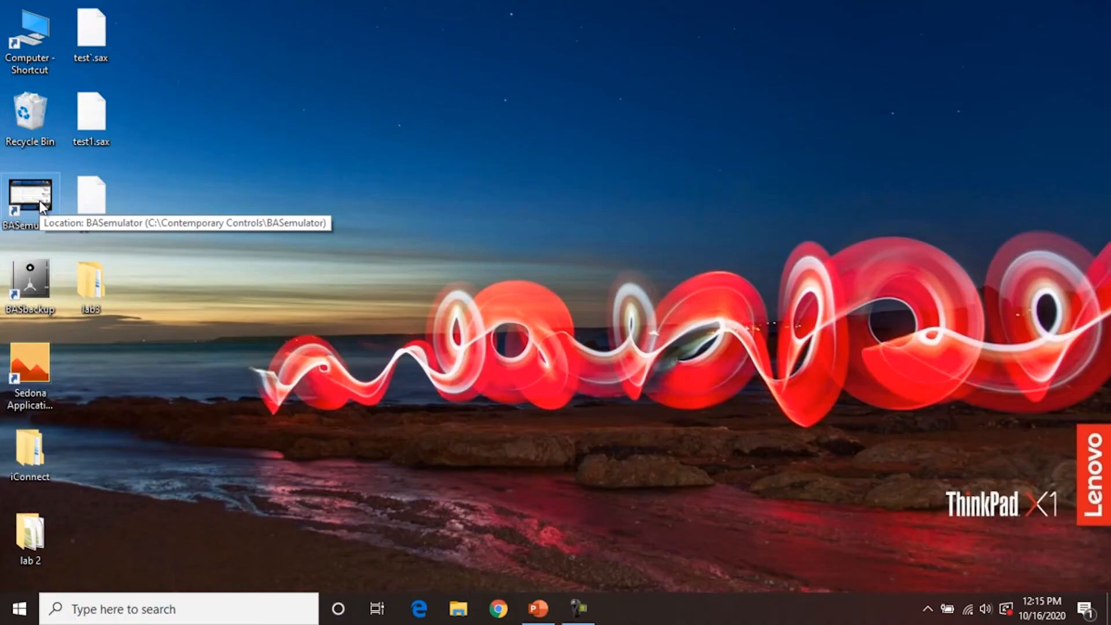
- Start the BASC22 emulator, sign in to its localhost:5001 page with the administrator login, then minimize both windows
double_click(39, 200)
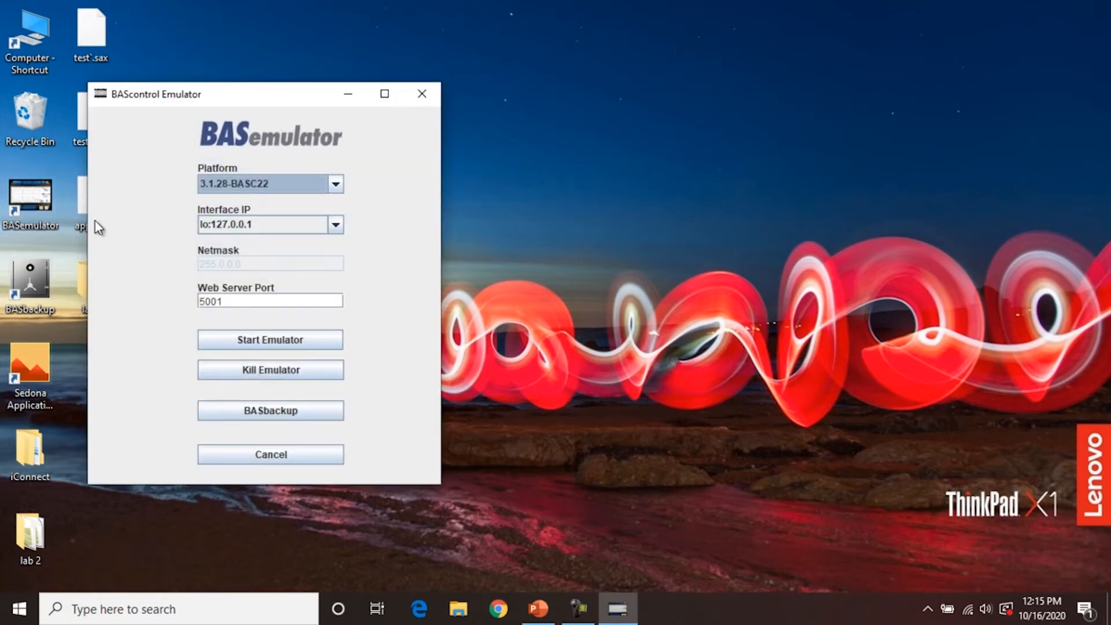
click(303, 336)
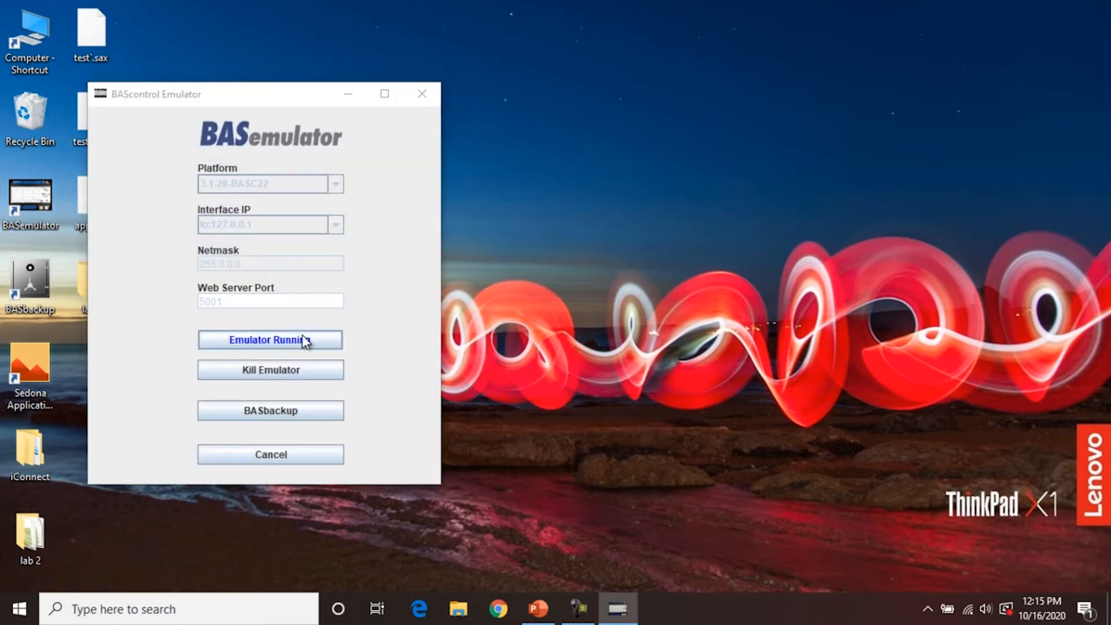
text(admin)
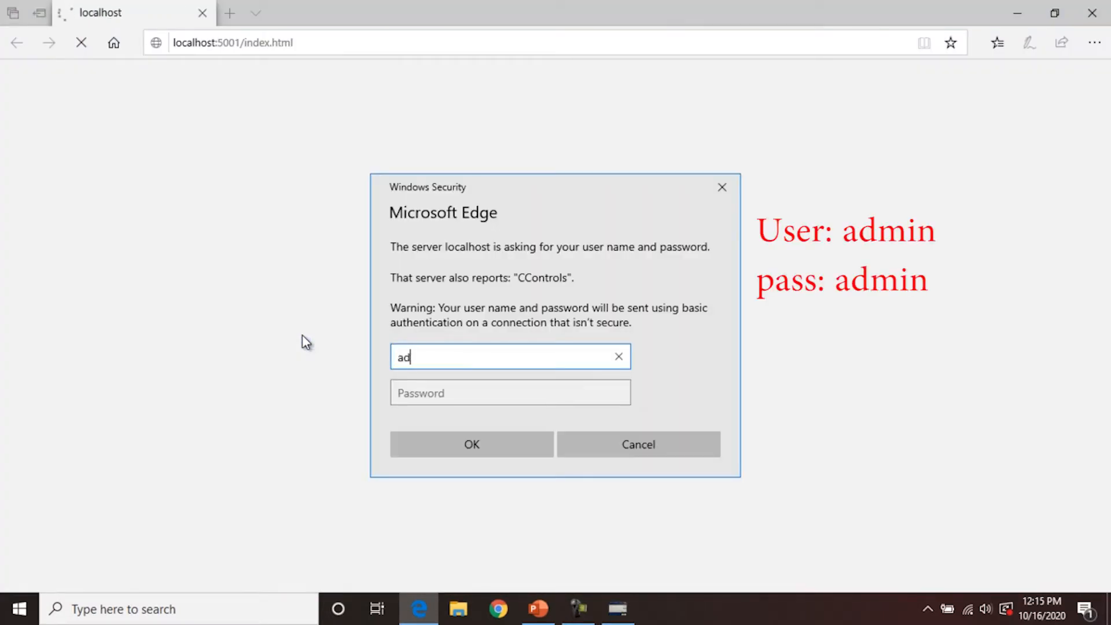
key(Tab)
text(admin)
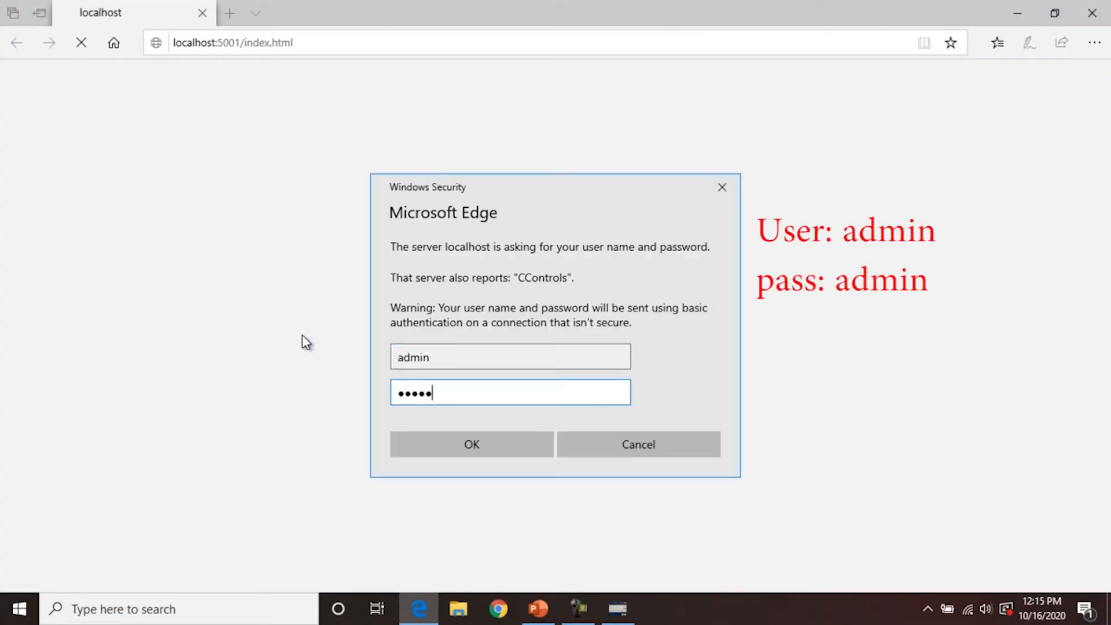
key(Return)
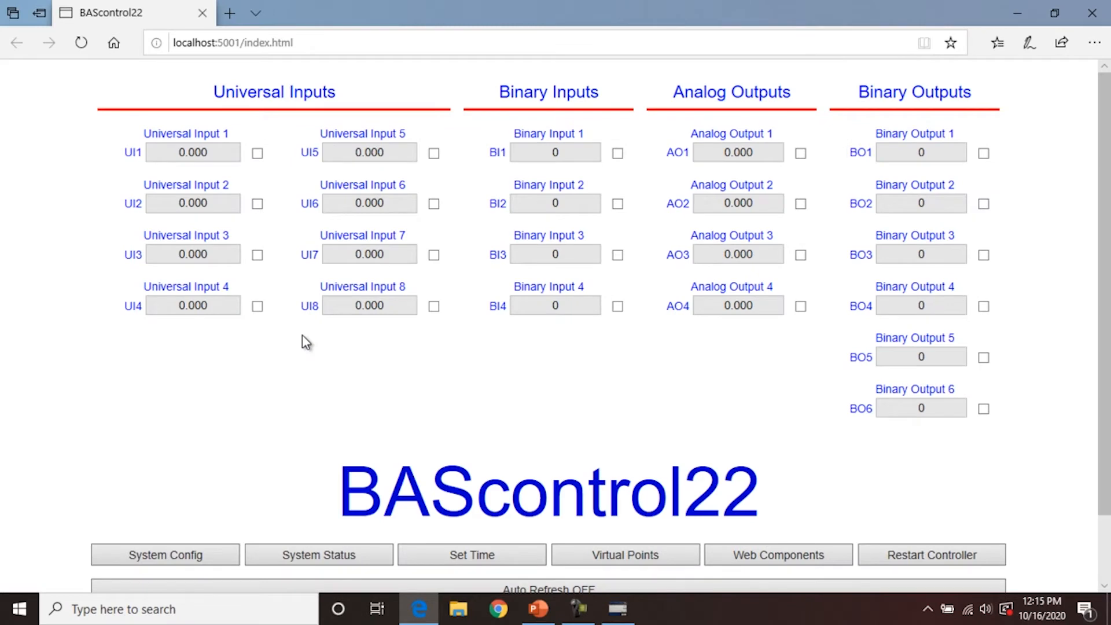
click(1014, 8)
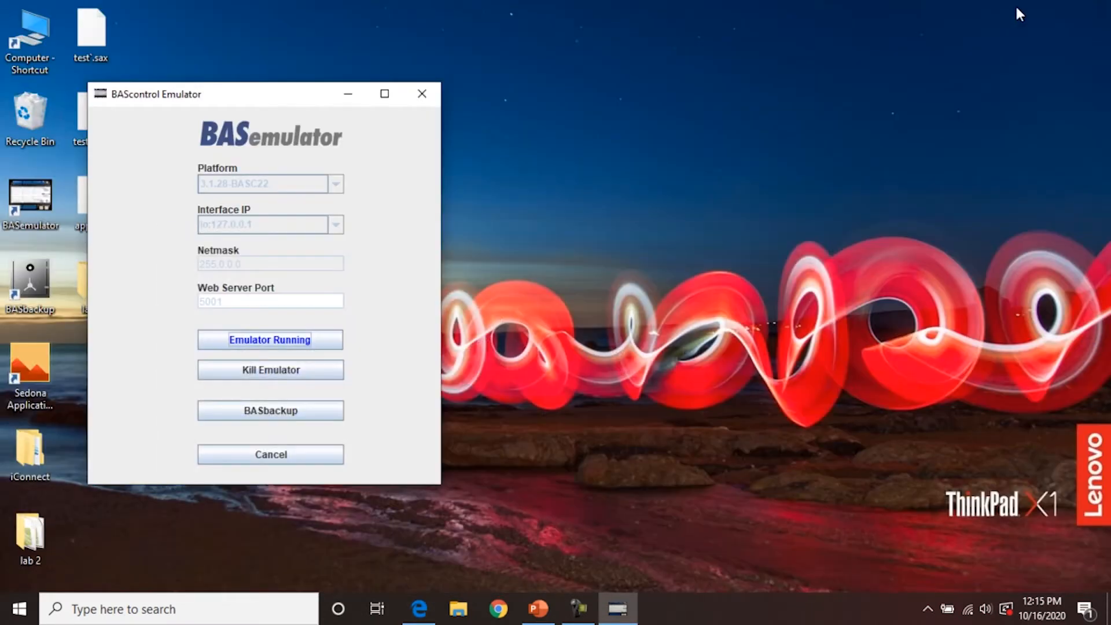
click(341, 94)
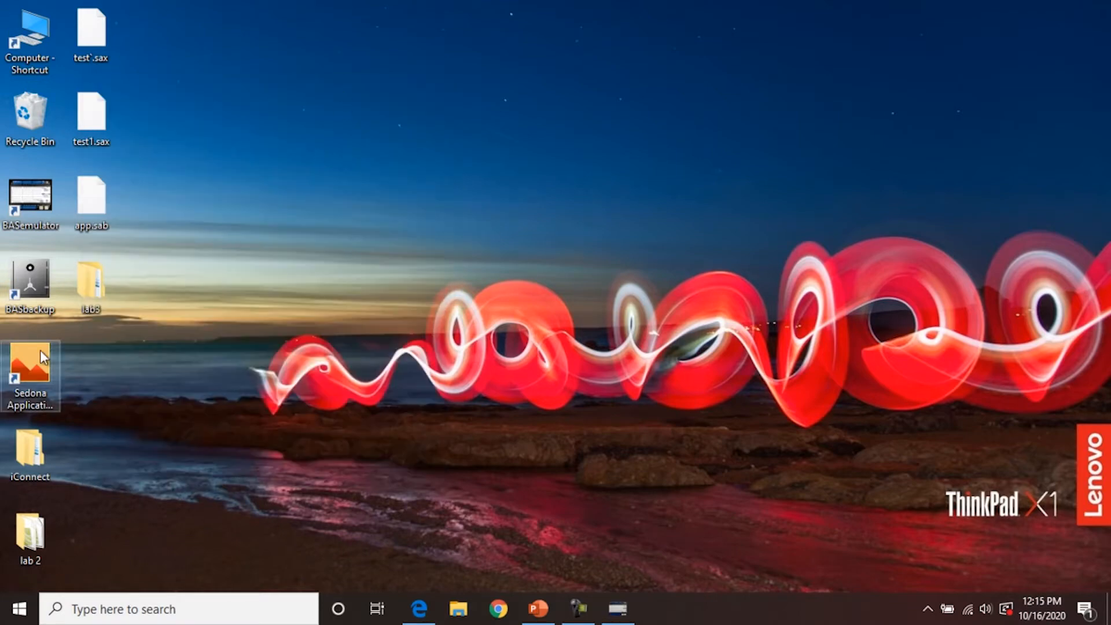
- Launch Sedona Application Editor and glance at its File menu
double_click(30, 362)
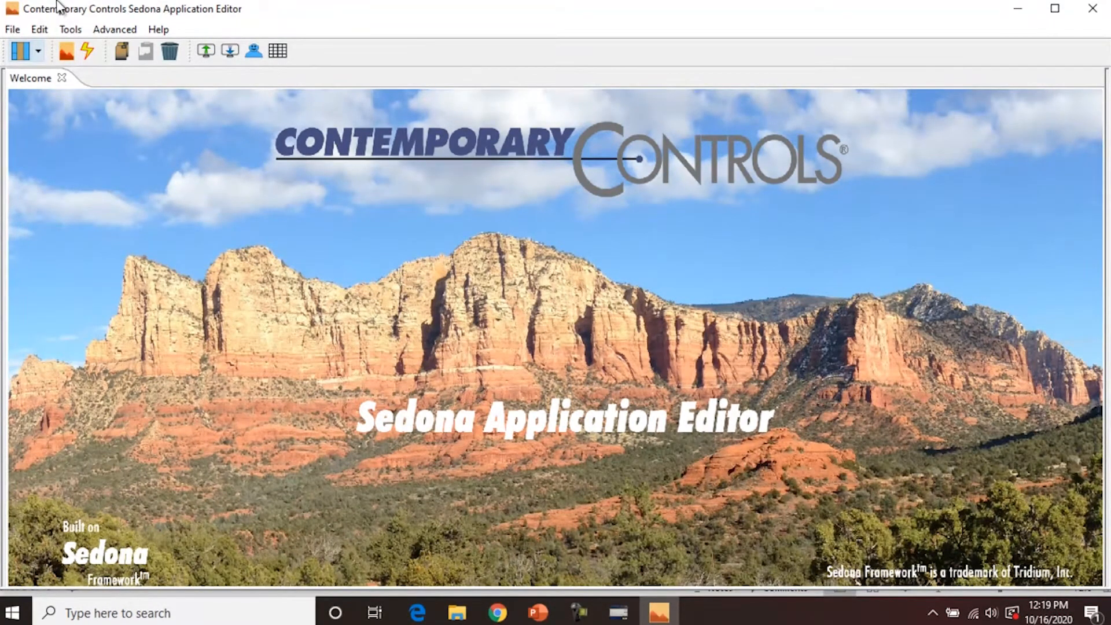
click(13, 29)
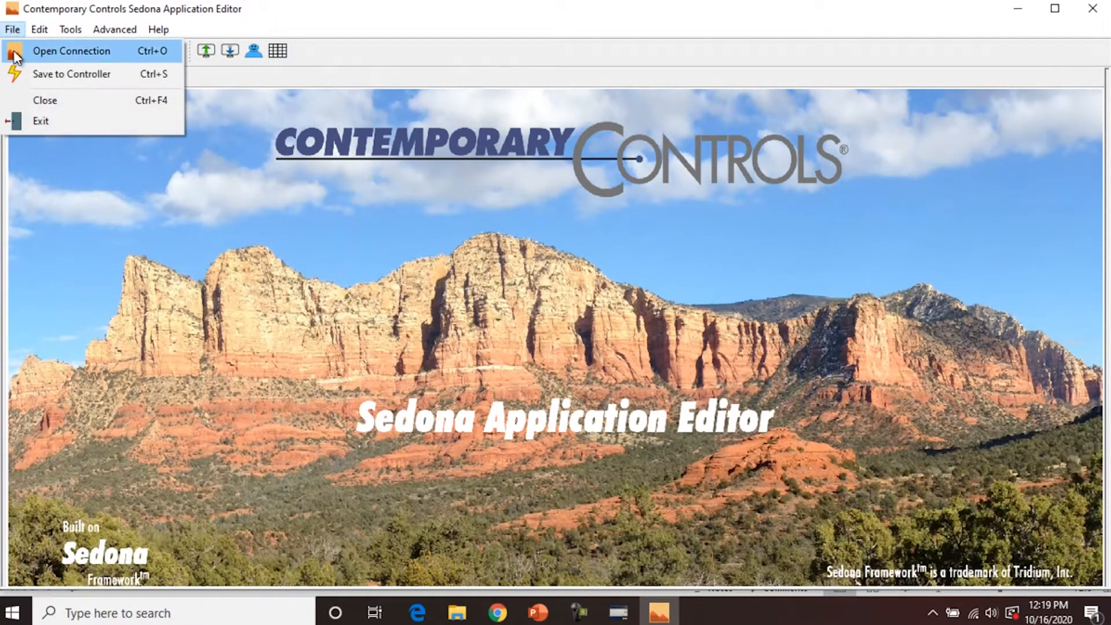
click(44, 183)
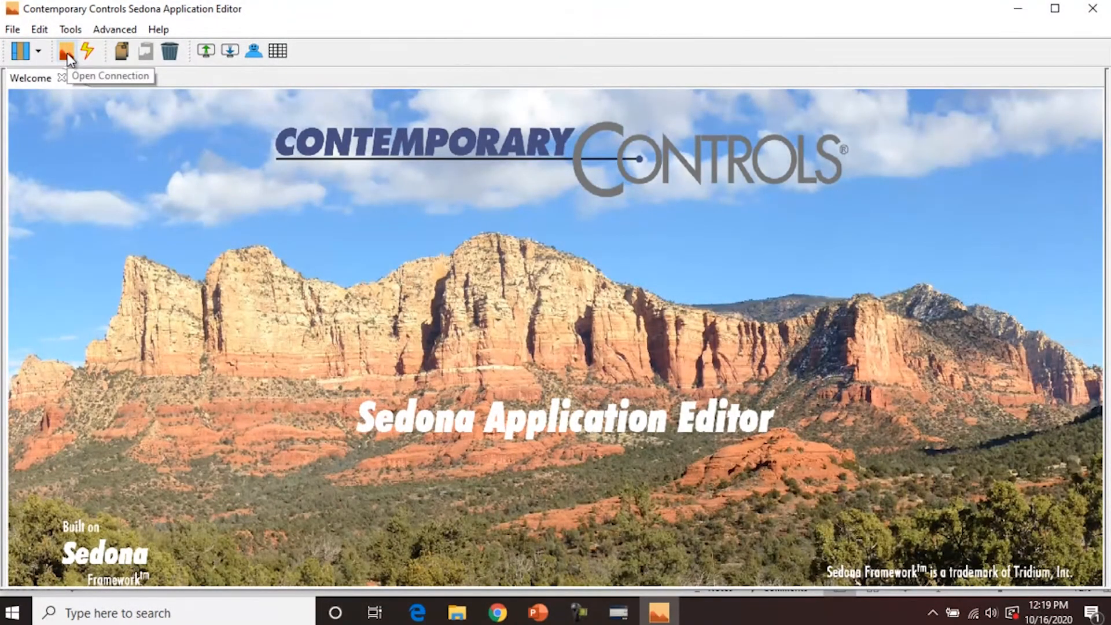
- Connect over Sox to host 127.0.0.1, port 1876, with the administrator username and password
click(67, 55)
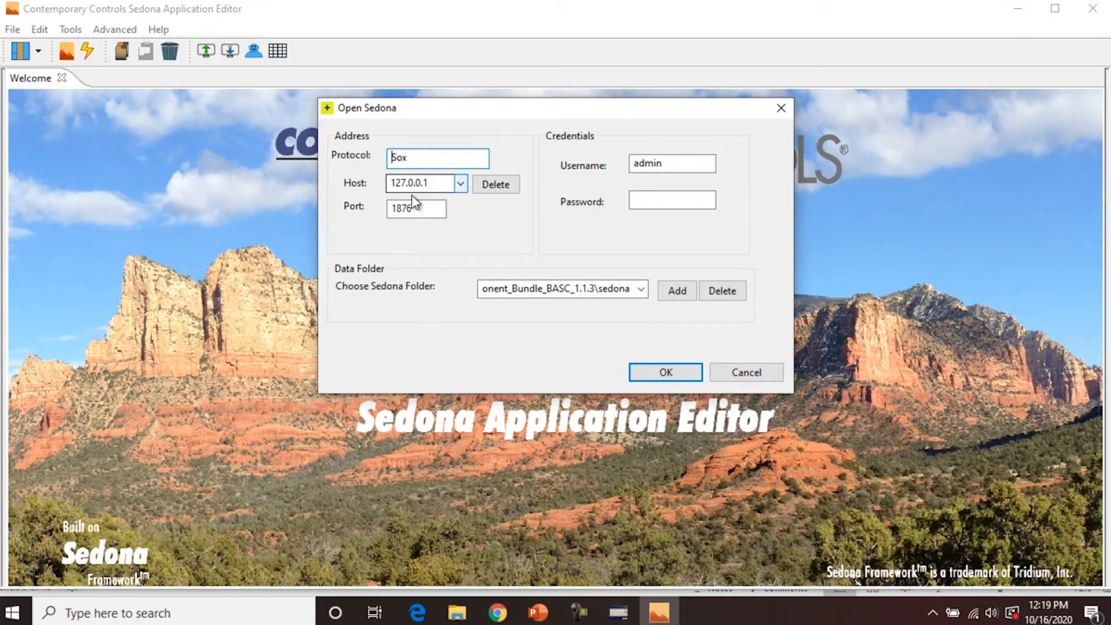
click(461, 185)
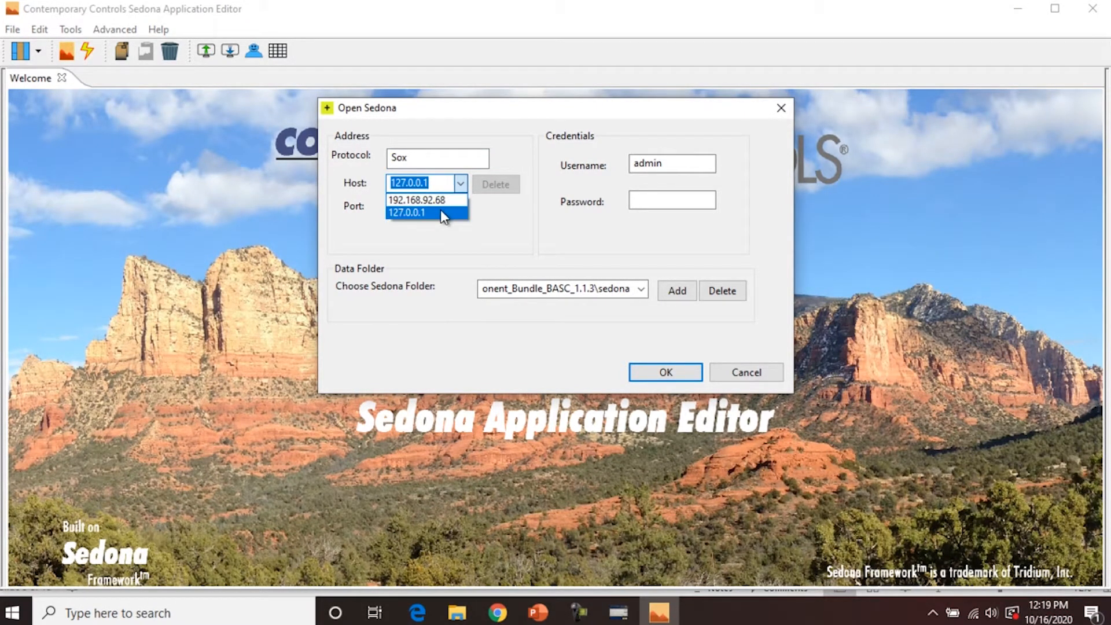
click(477, 209)
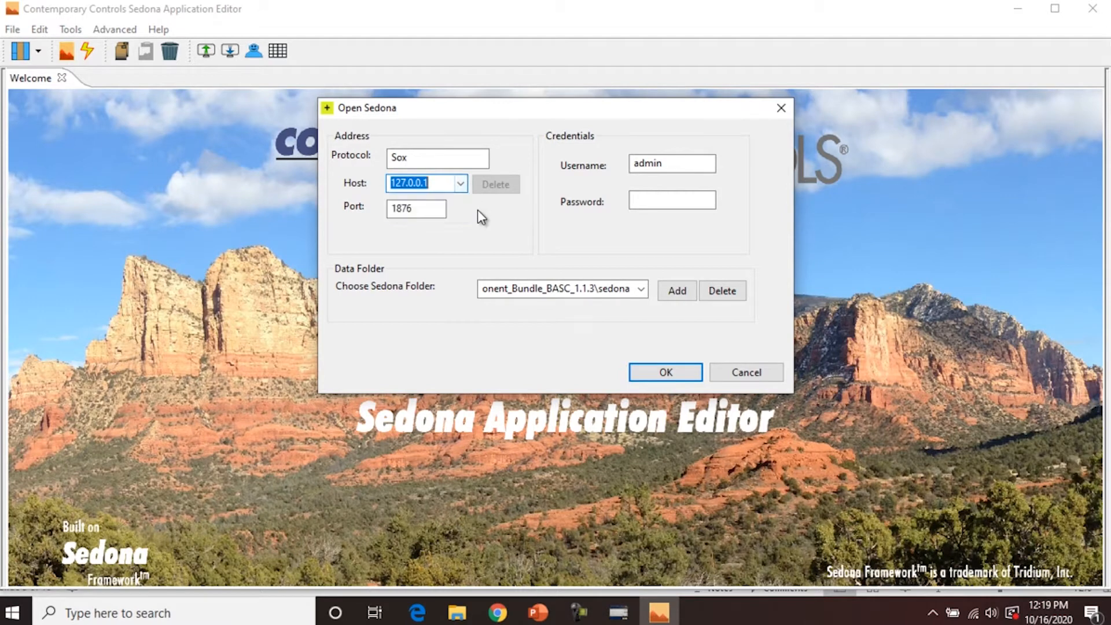
click(442, 186)
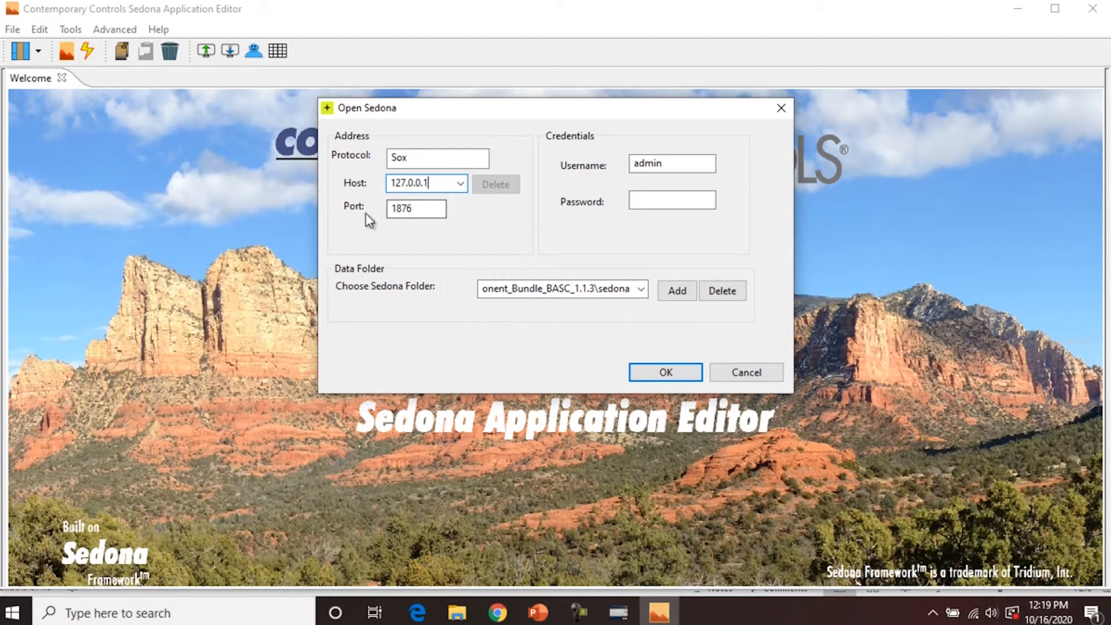
click(687, 197)
text(admin)
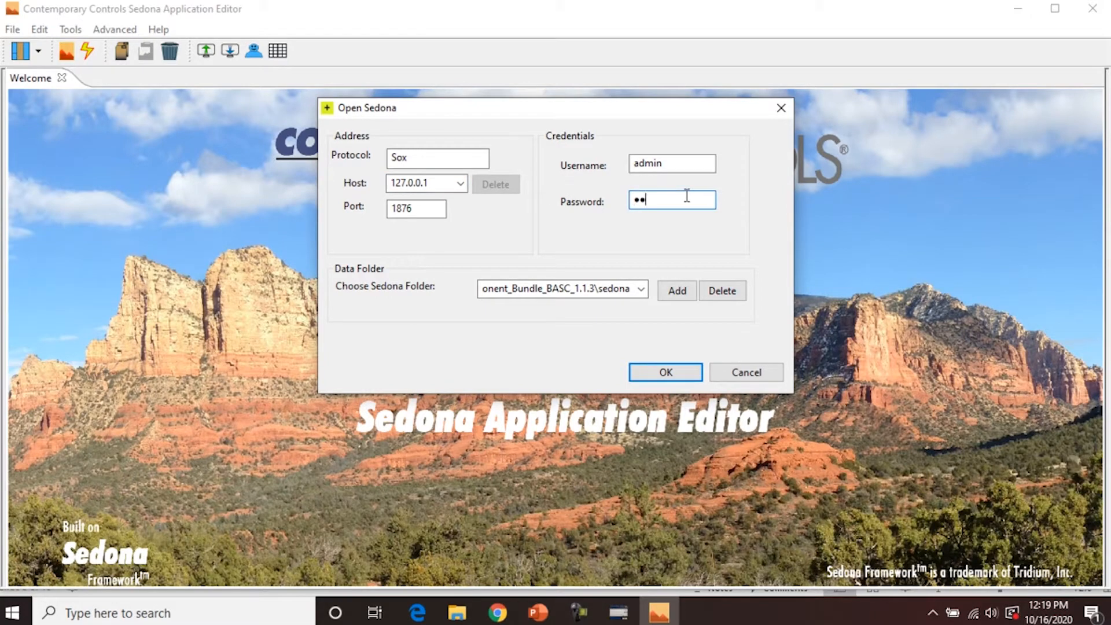
click(672, 370)
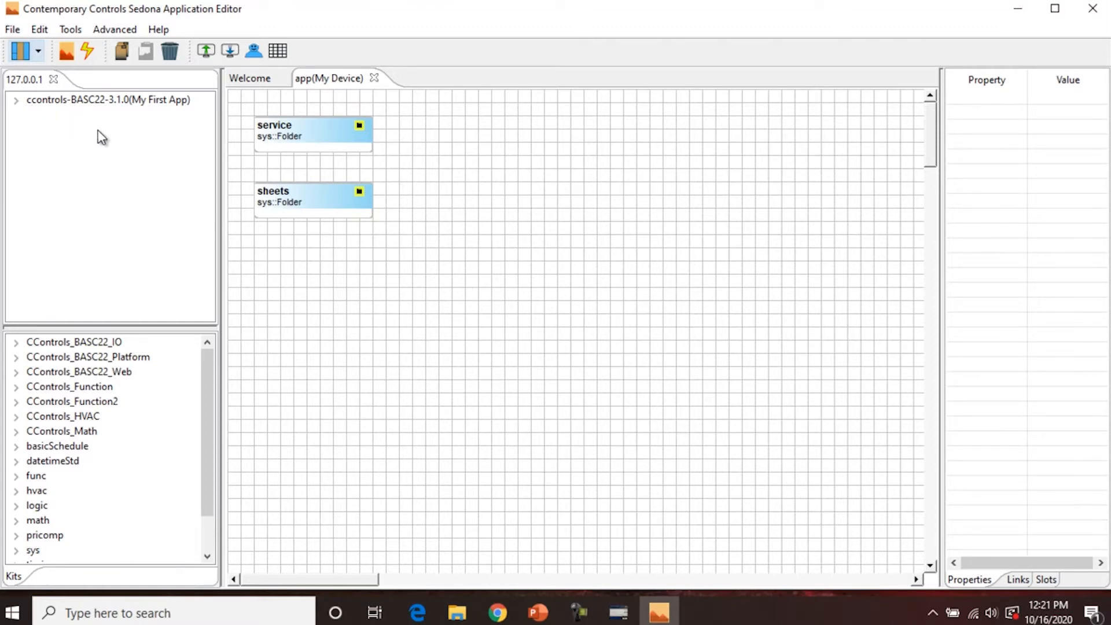
- Browse the device tree's service and sheets folders, then open the sheets folder's wire sheet
click(15, 100)
click(31, 115)
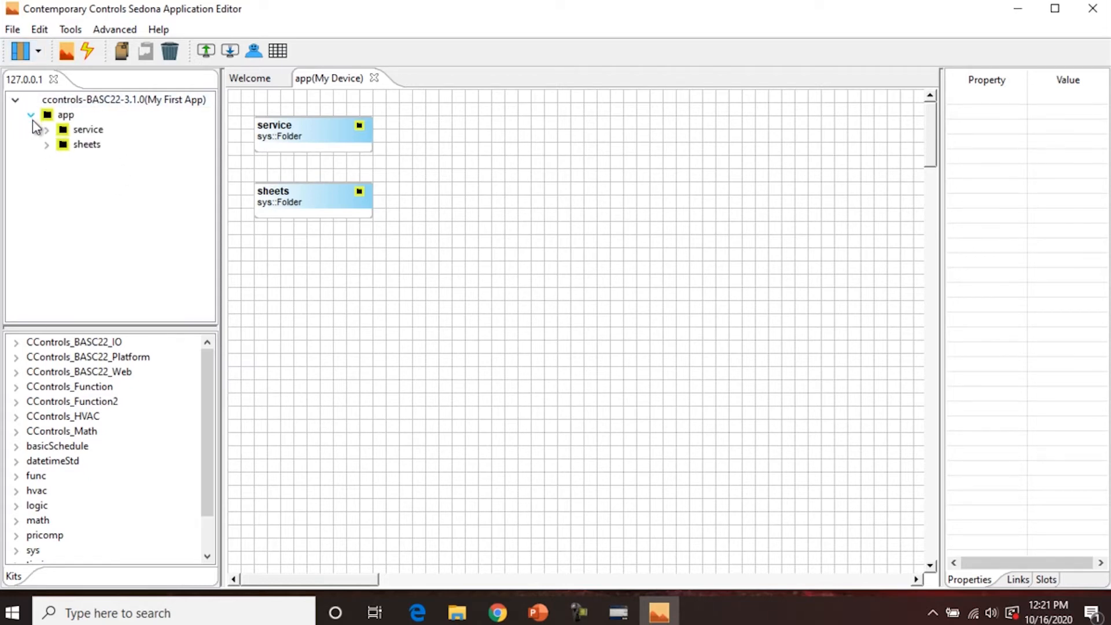
click(46, 130)
click(16, 101)
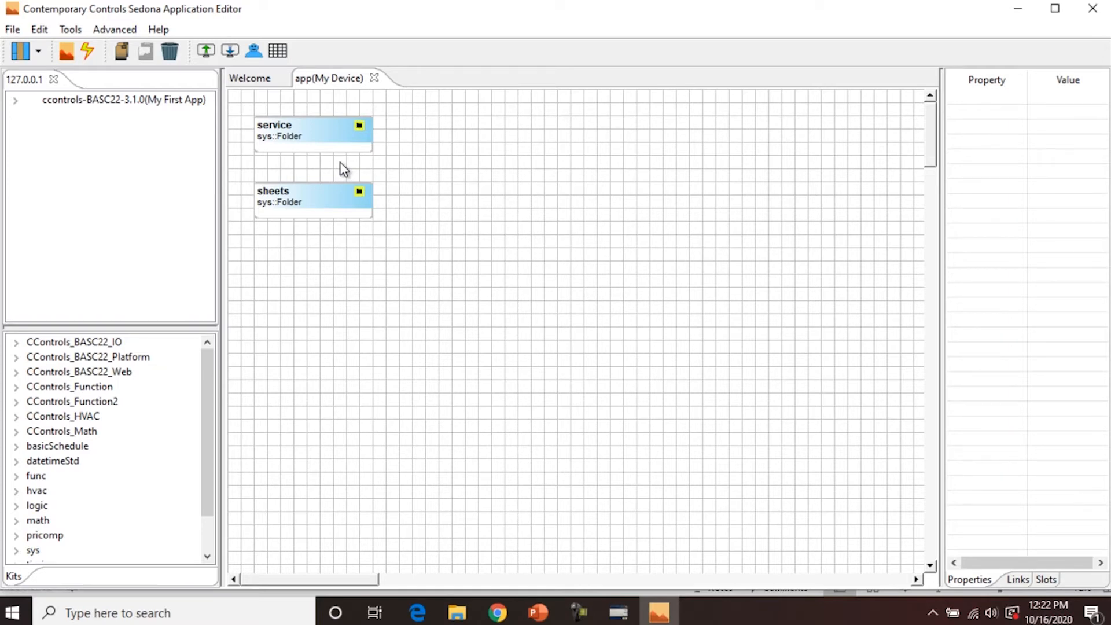
double_click(293, 207)
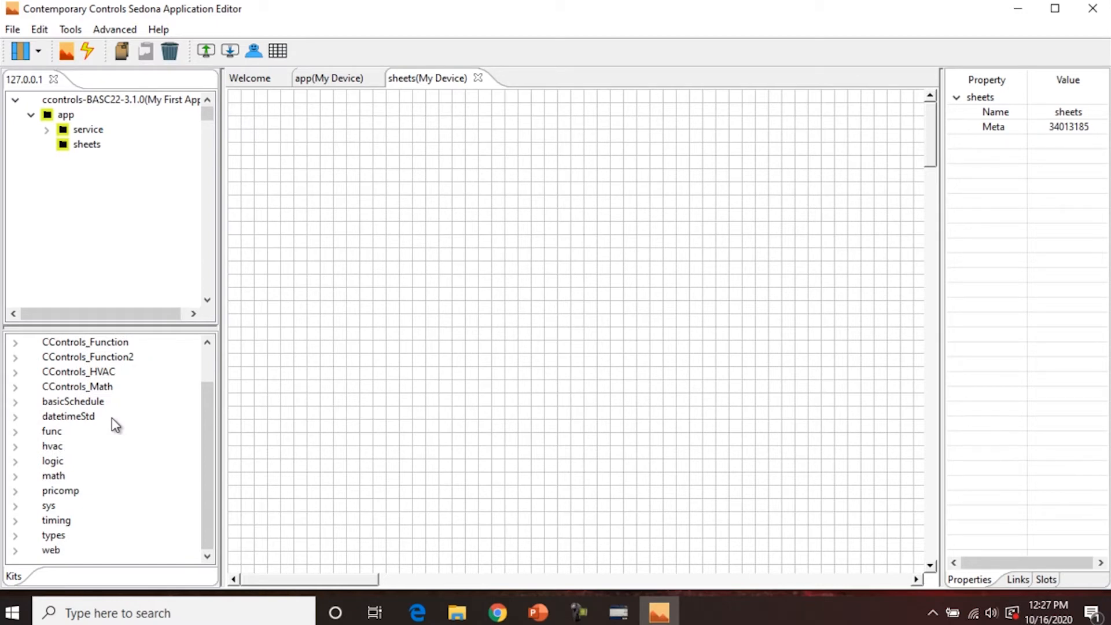
- Browse the CControls_BASC22_IO and CControls_HVAC kits in the Kits palette
scroll(85, 399, up, 1)
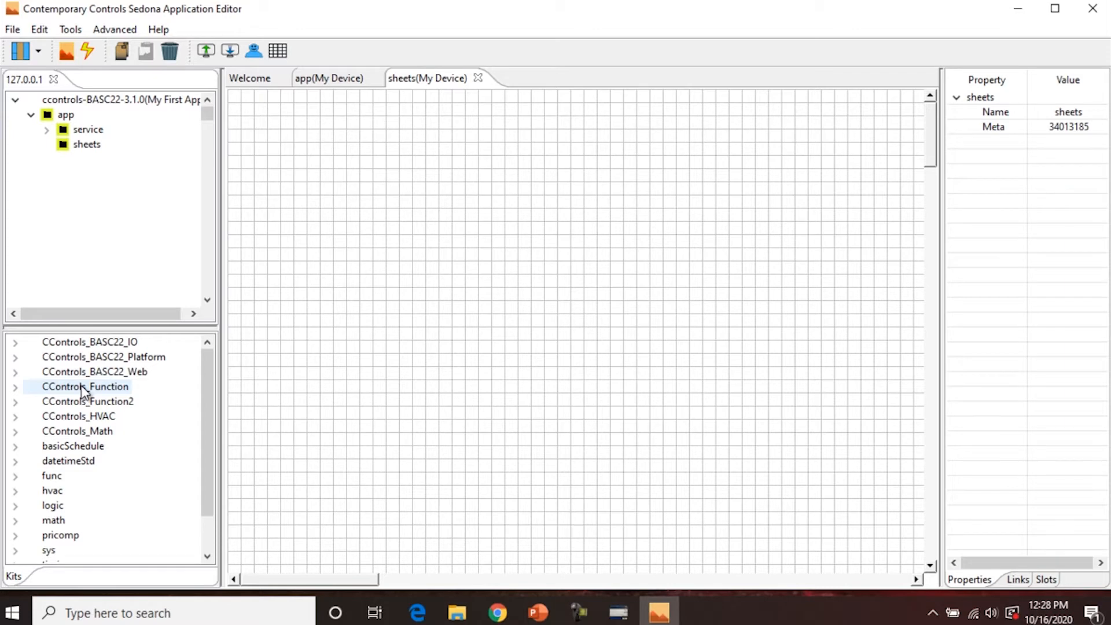
click(17, 347)
scroll(35, 376, down, 15)
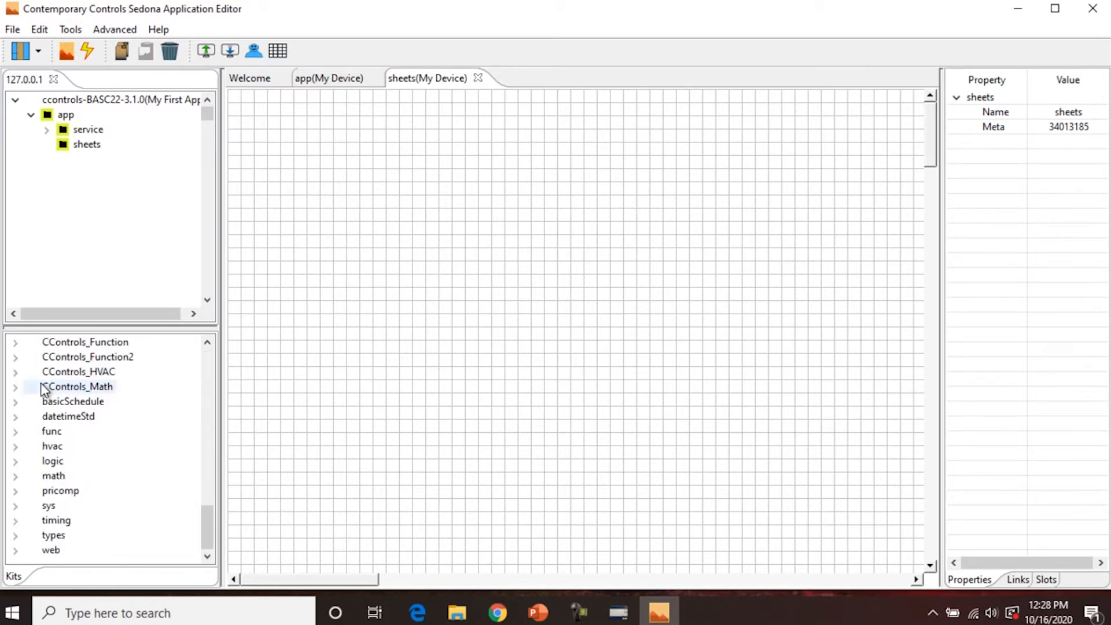
scroll(39, 379, up, 8)
scroll(39, 376, up, 4)
click(17, 342)
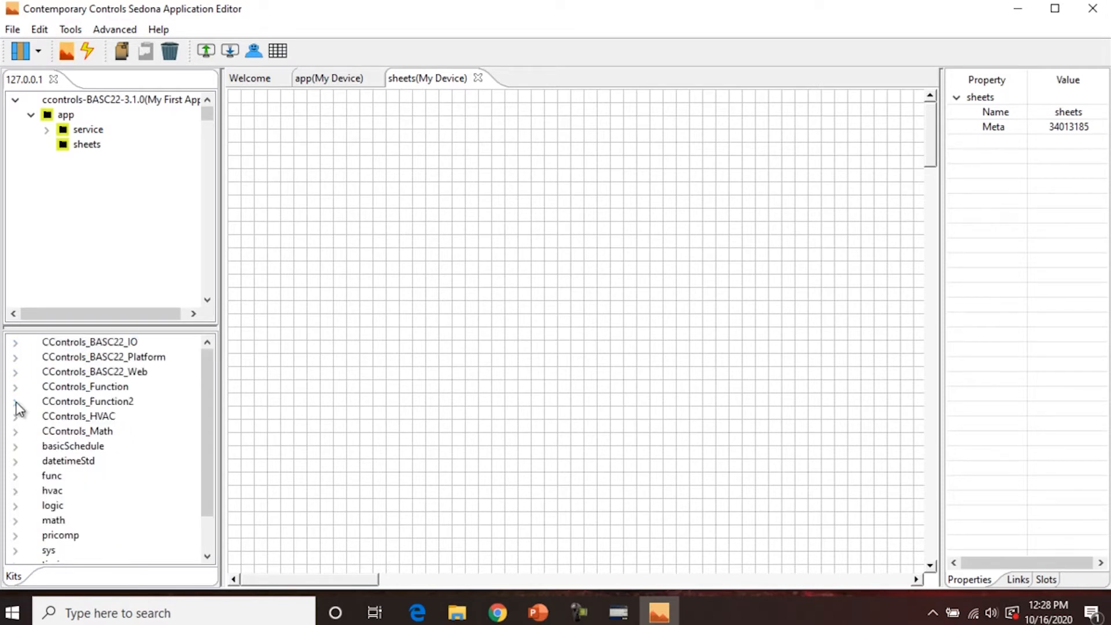
click(16, 417)
scroll(79, 449, down, 4)
scroll(84, 457, up, 4)
click(16, 417)
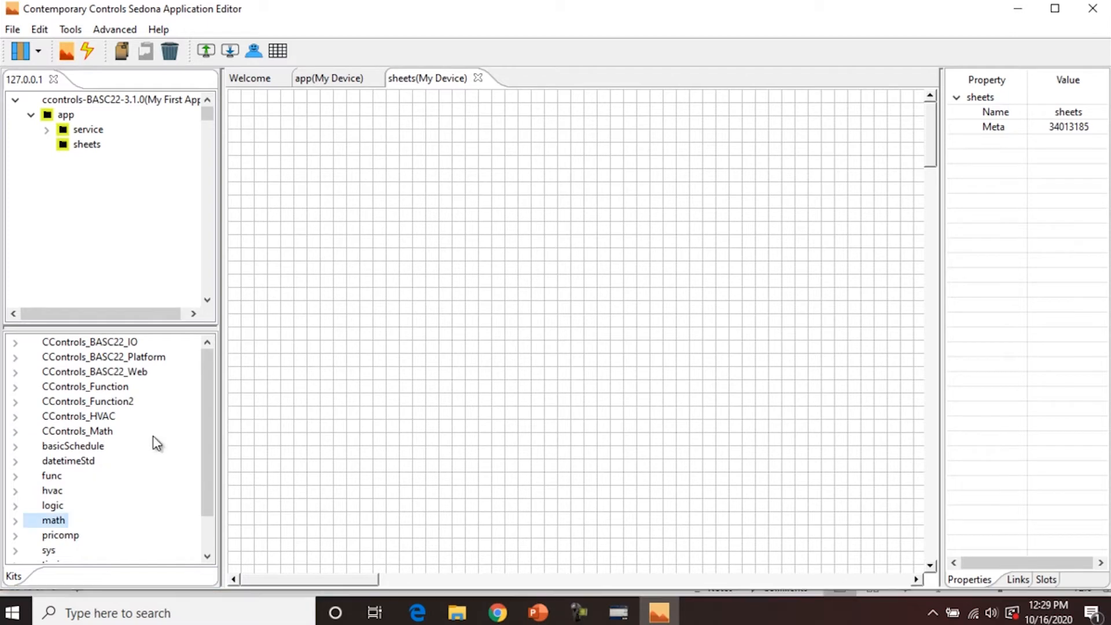
- Drag a Folder from the sys kit onto the sheets wire sheet
scroll(81, 481, down, 2)
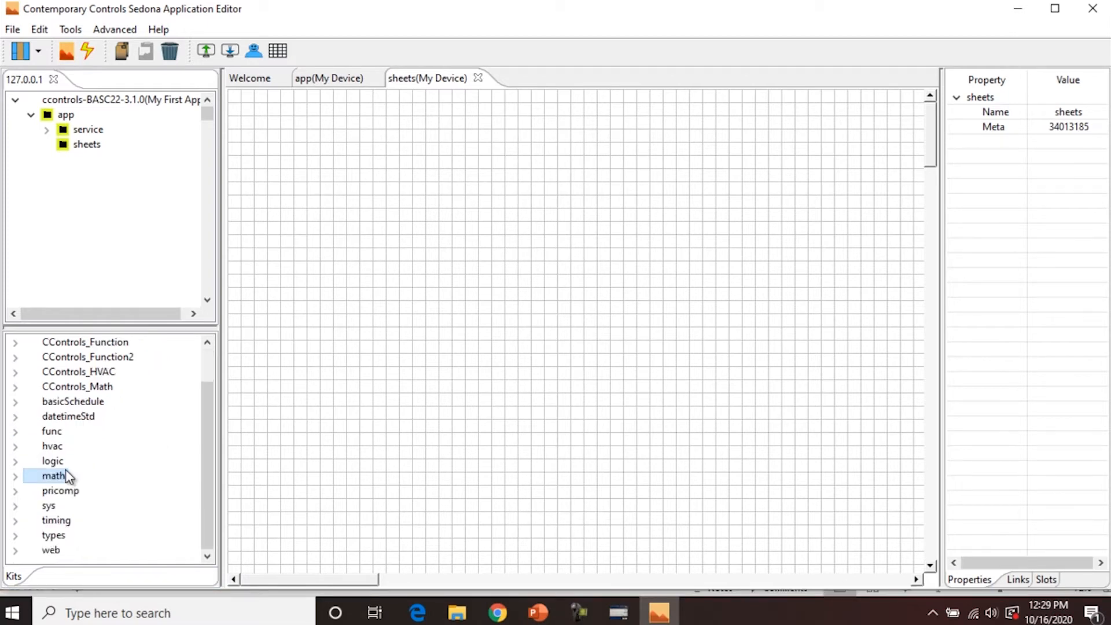
click(16, 507)
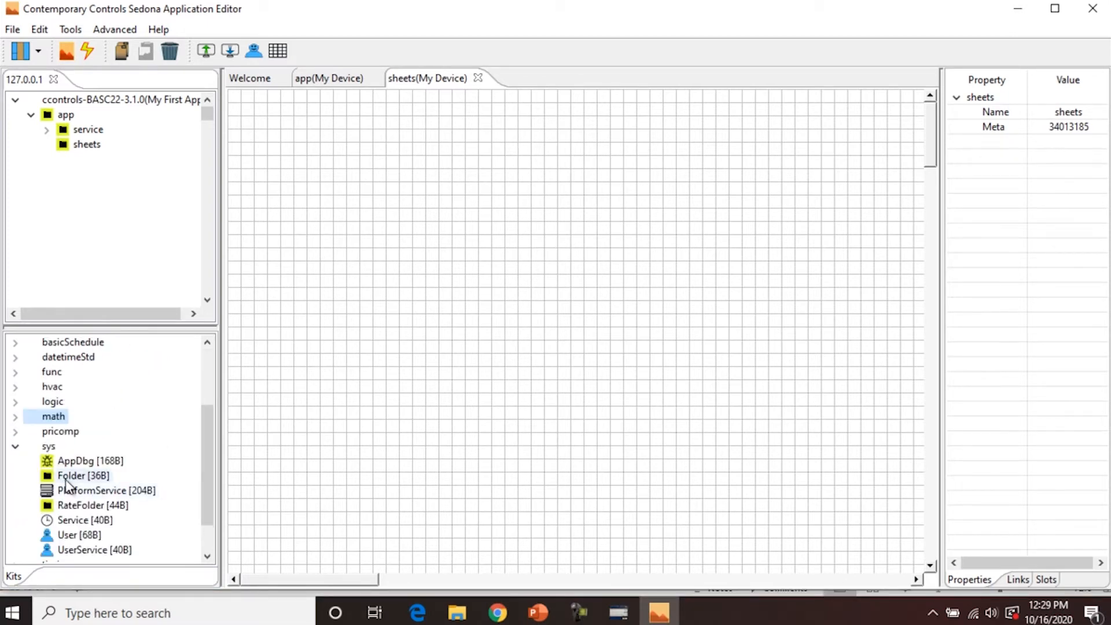
drag(72, 476, 415, 277)
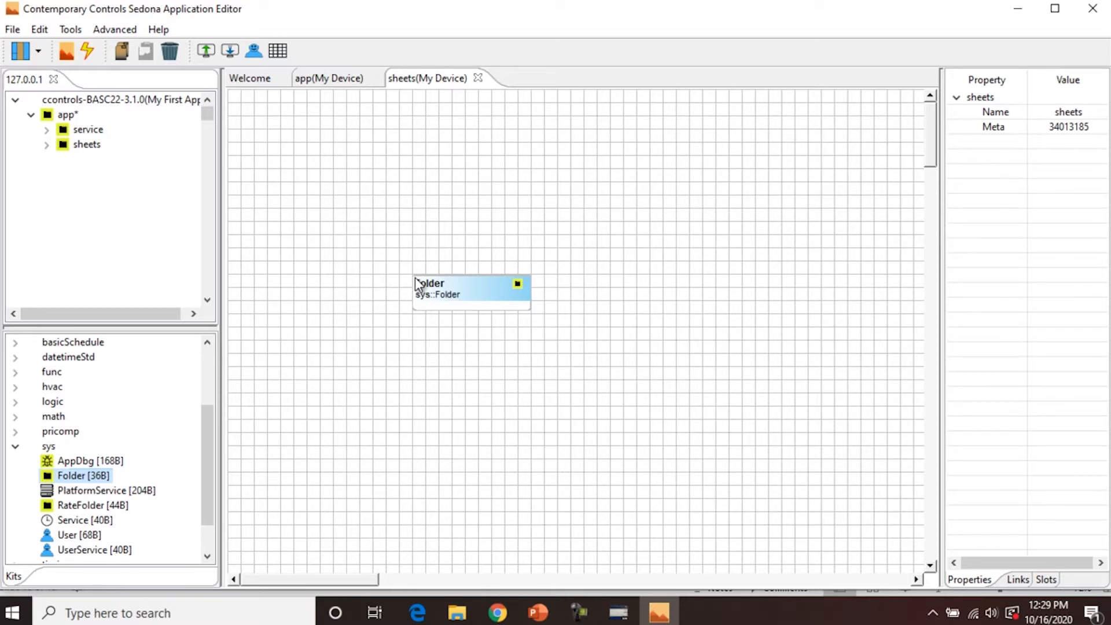
click(513, 344)
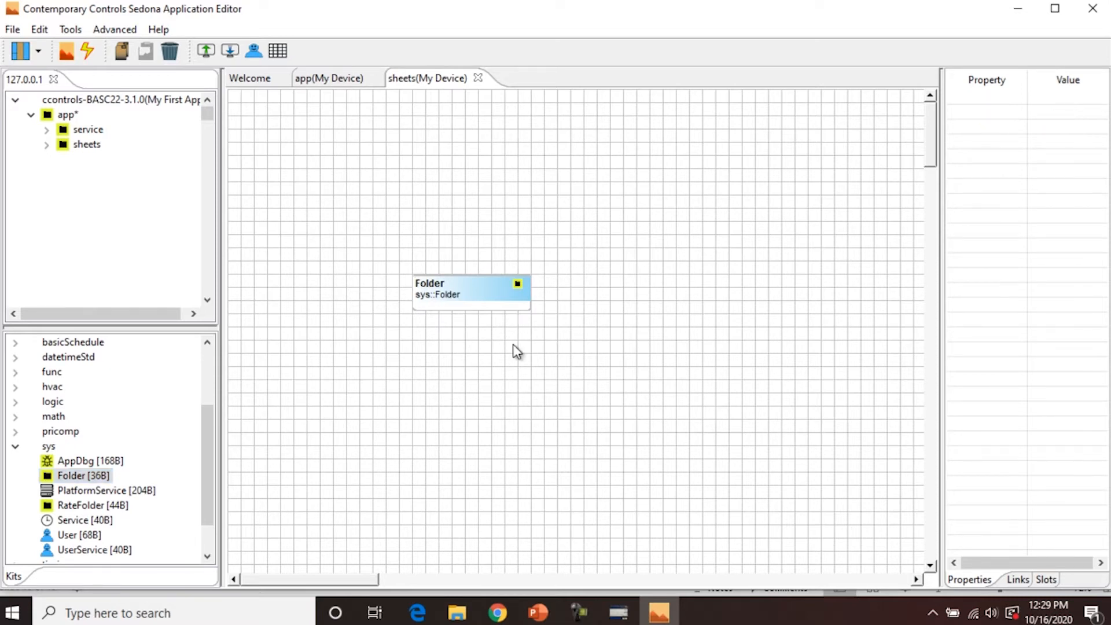
- Change the new Folder's Name property to Test1
click(498, 300)
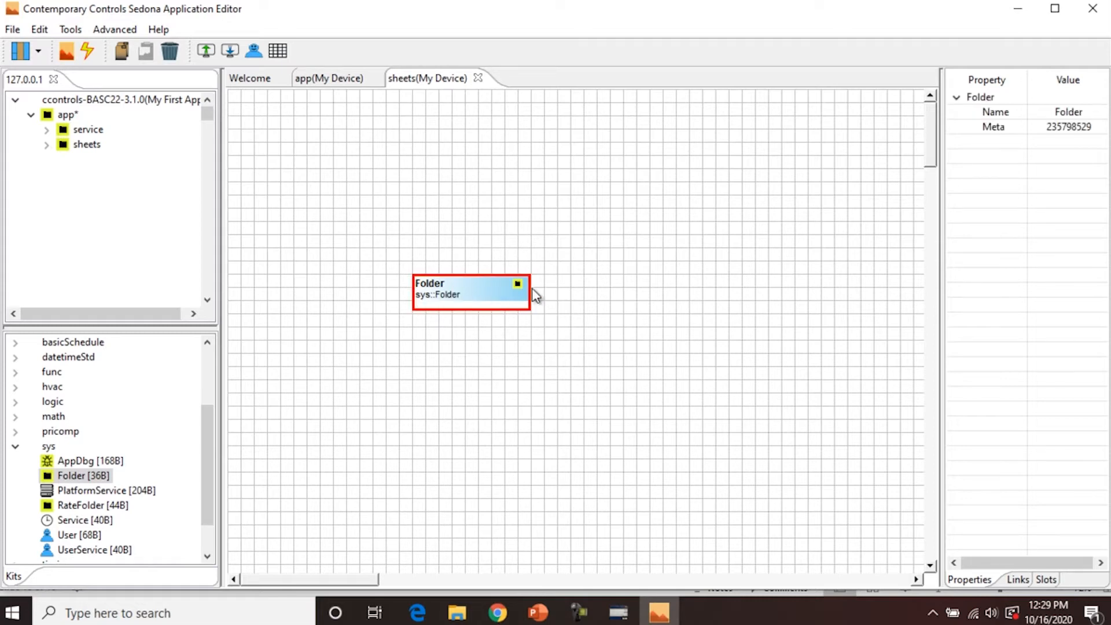
click(1071, 112)
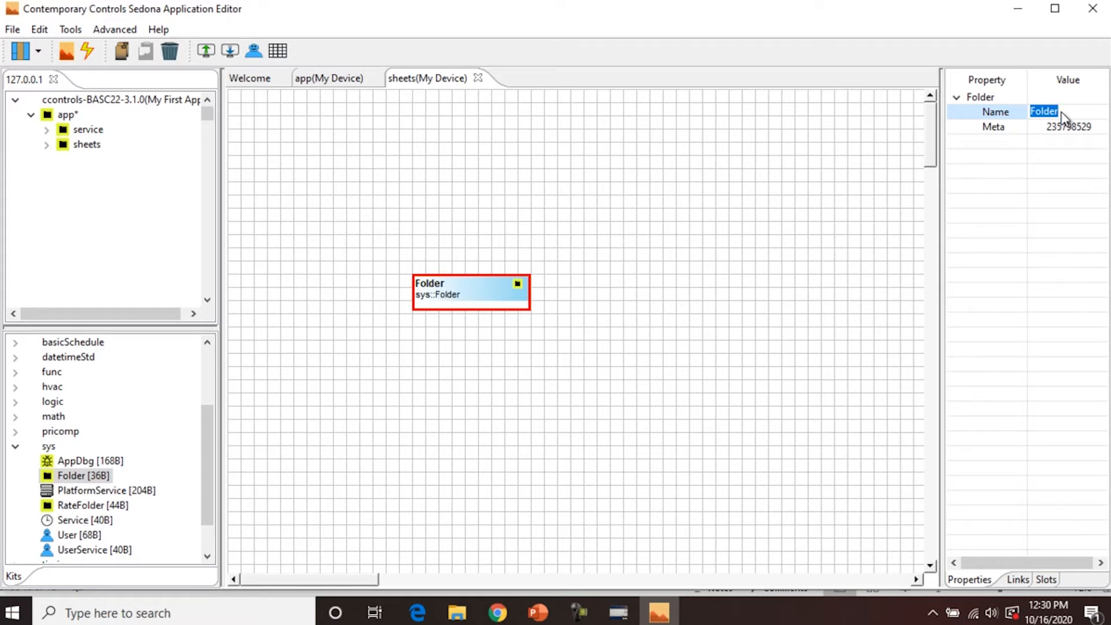
text(Test1)
key(Return)
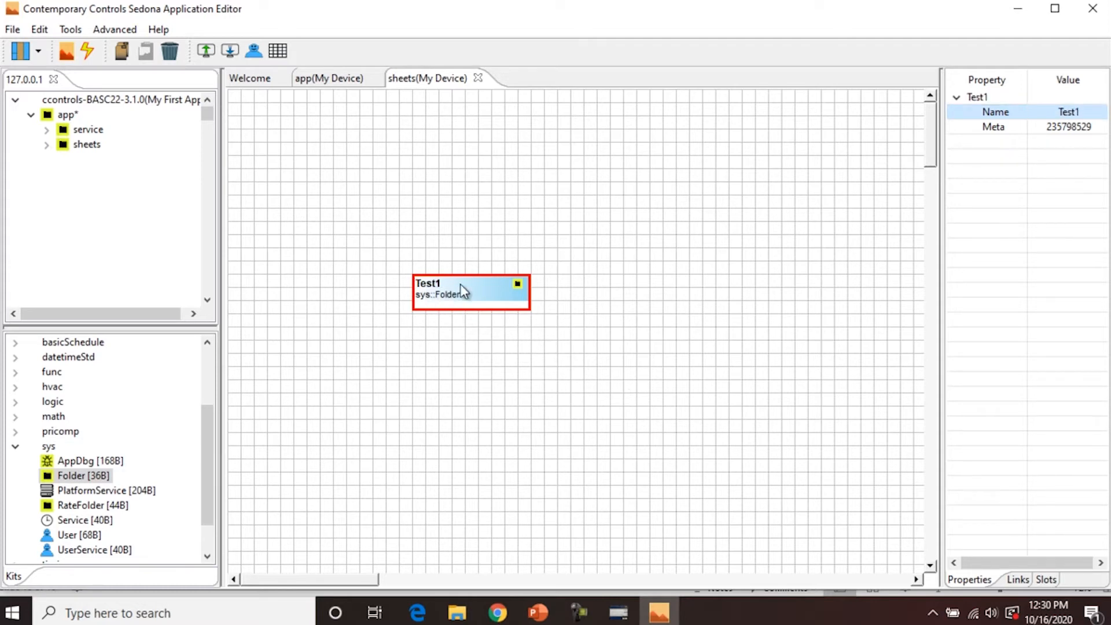
double_click(481, 281)
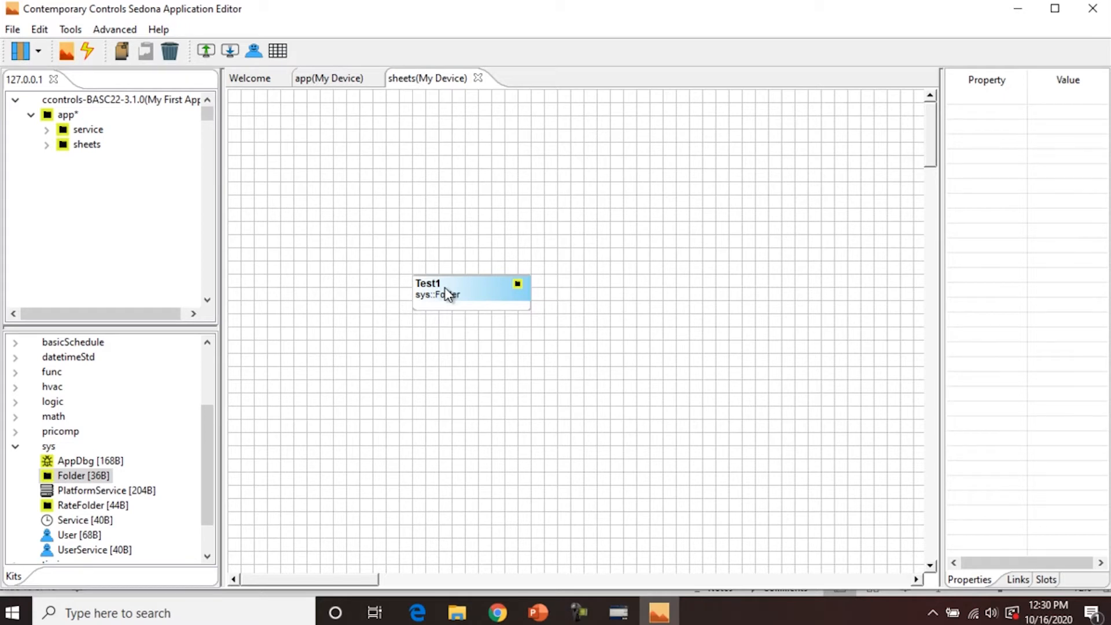
- Inside Test1, place TickTock and Count from the func kit and link TickTock Out to Count In
double_click(447, 293)
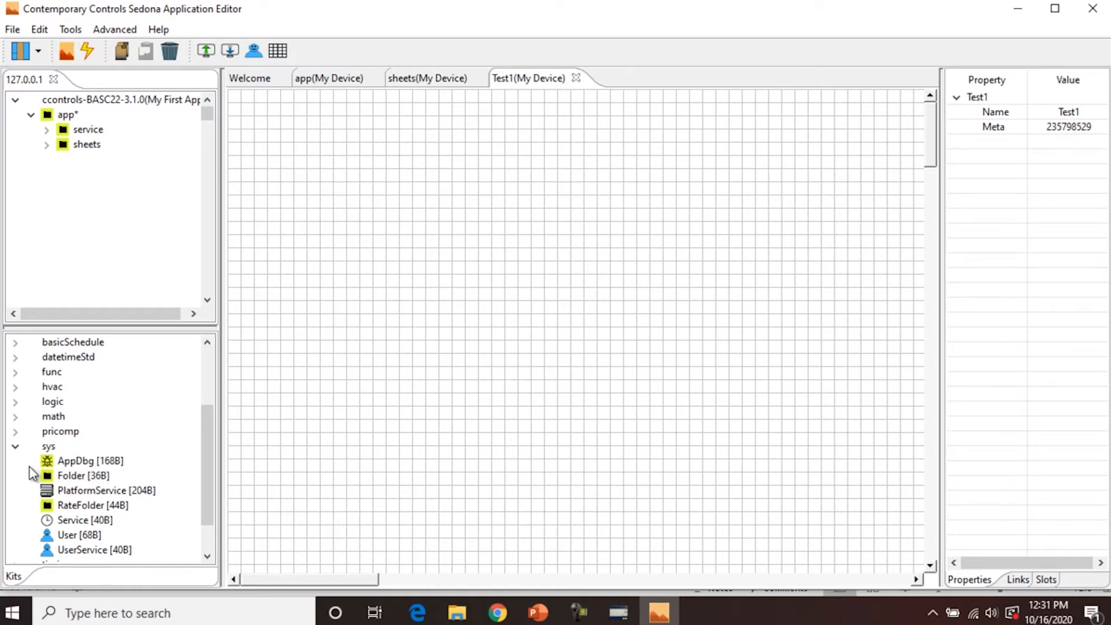
click(15, 450)
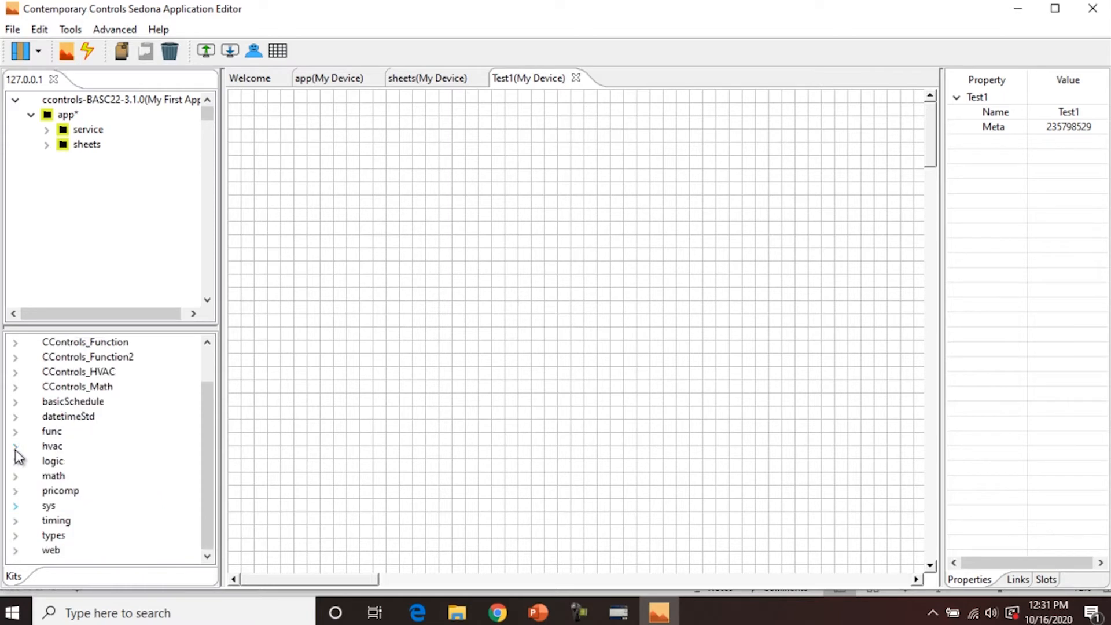
click(15, 432)
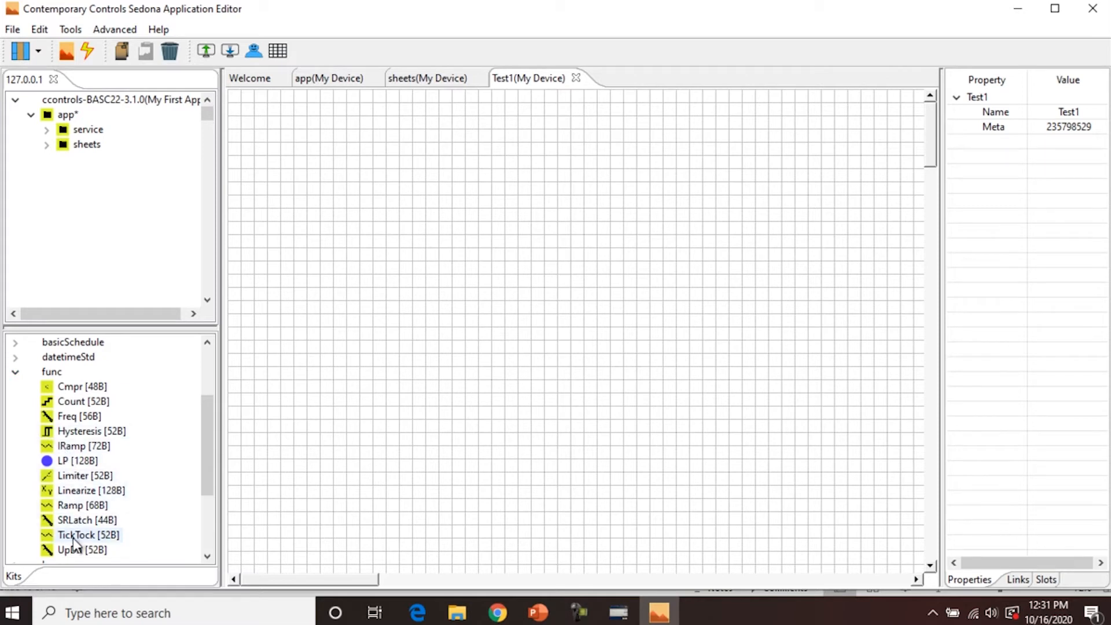
drag(75, 543, 446, 255)
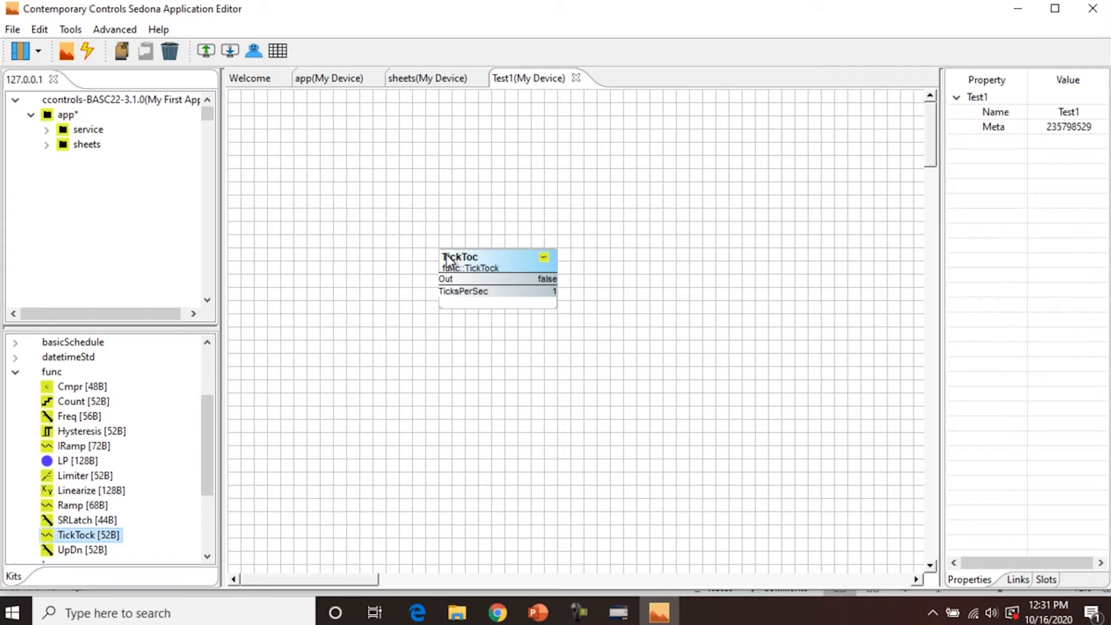
drag(91, 401, 734, 283)
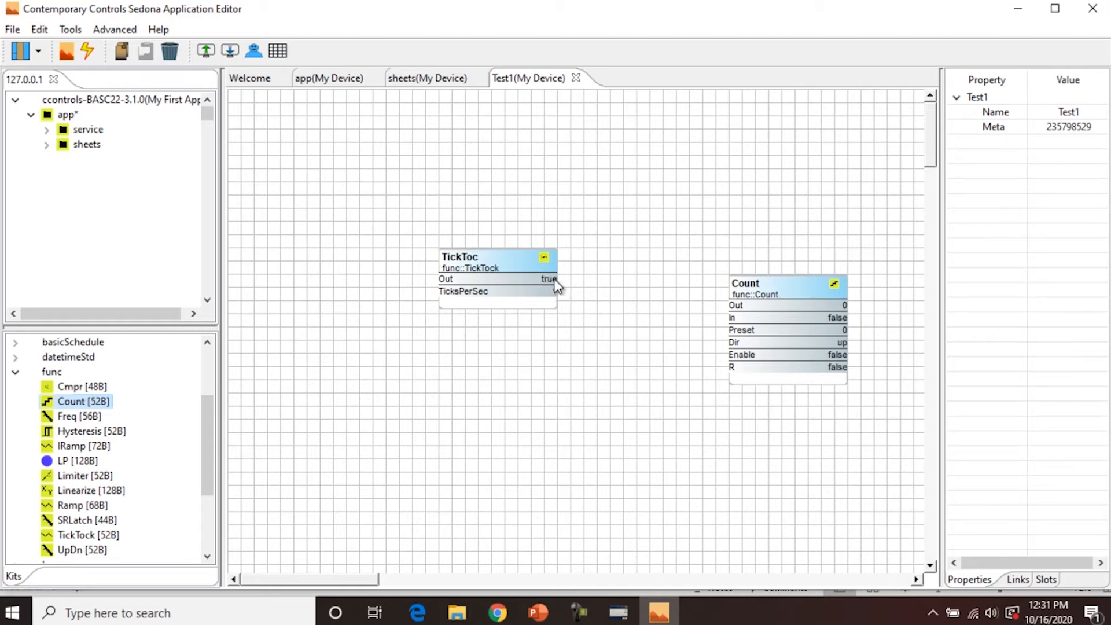
drag(580, 281, 733, 327)
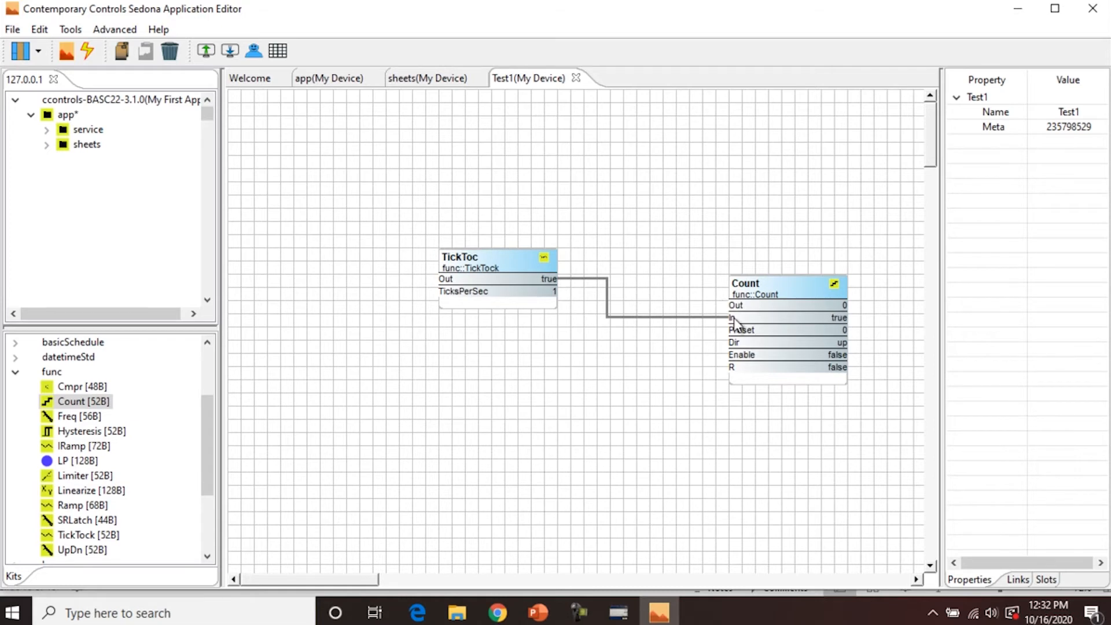
- Drop a ConstBool from the types kit into Test1 and wire its Out to the Count's Enable
click(16, 375)
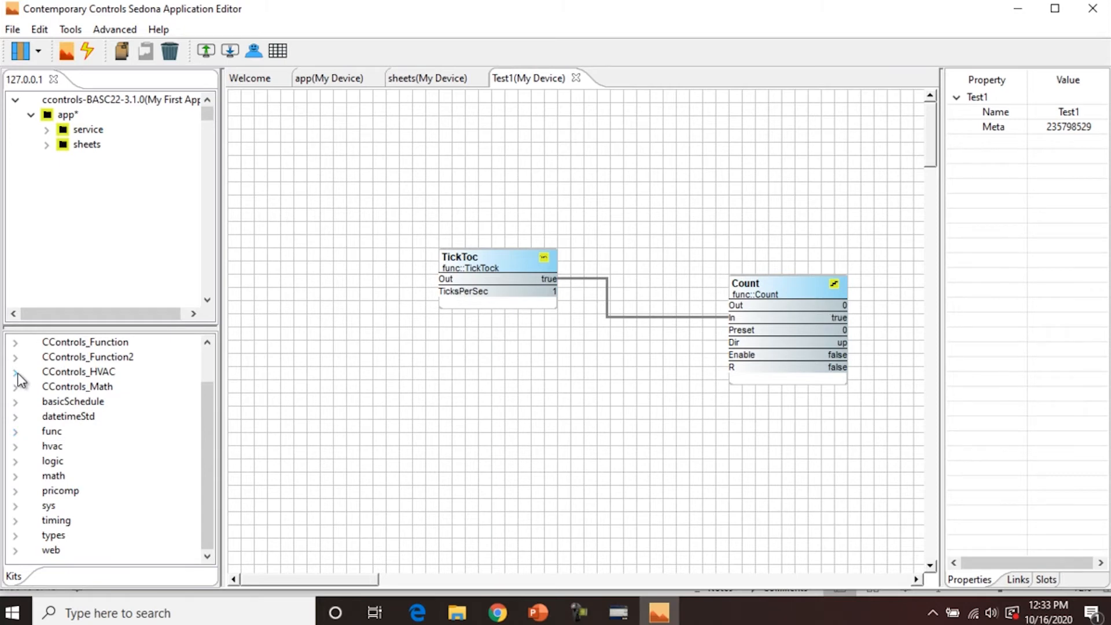
click(16, 535)
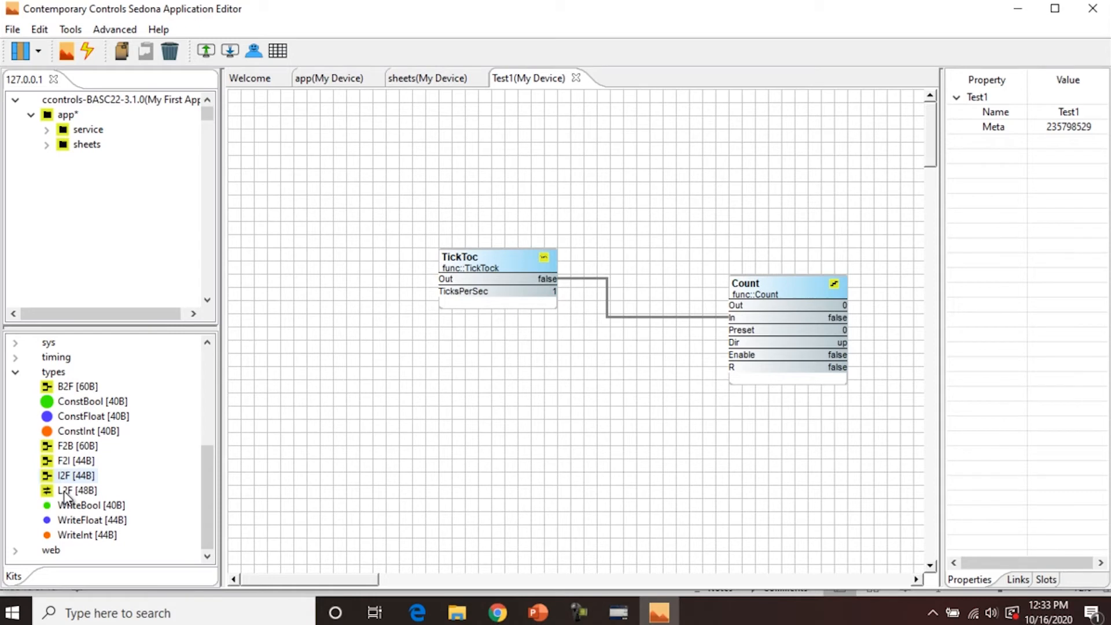
drag(68, 403, 483, 416)
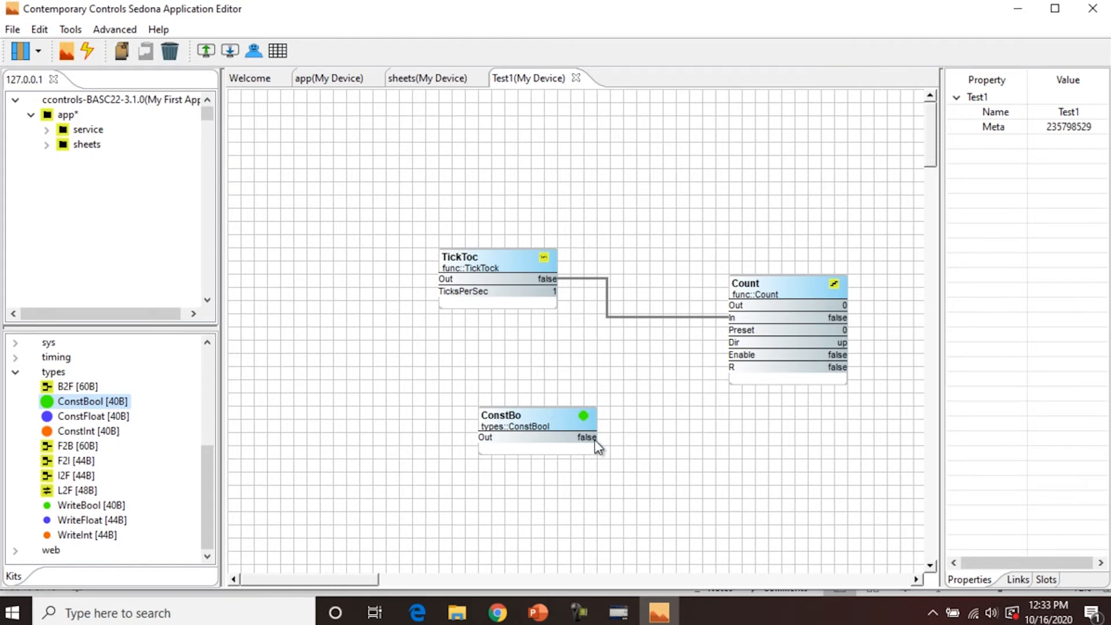
drag(595, 440, 731, 354)
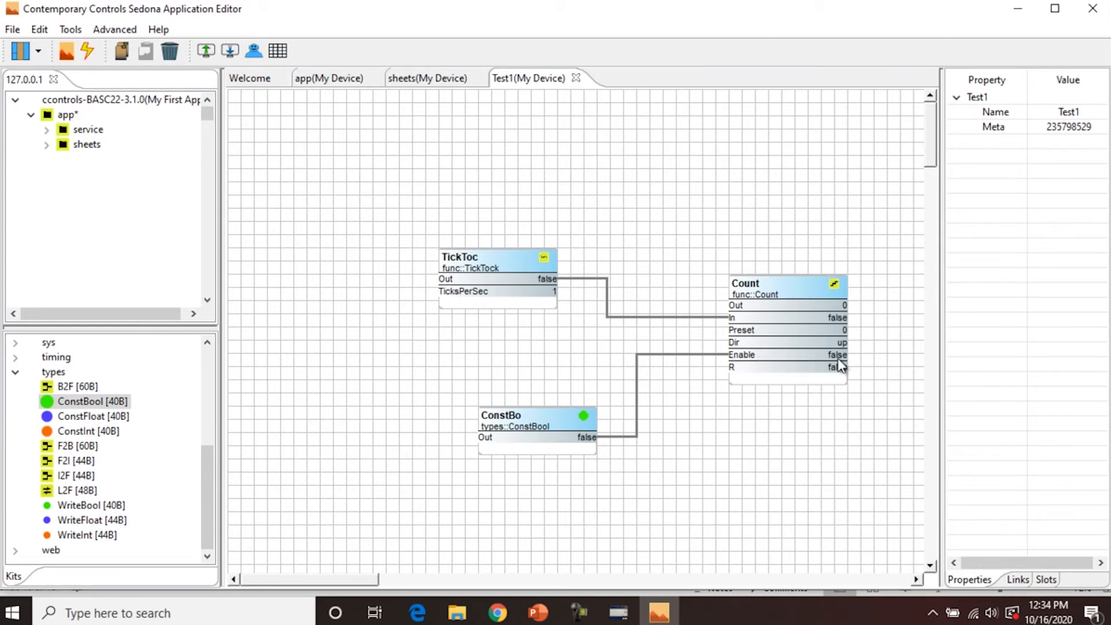
click(877, 428)
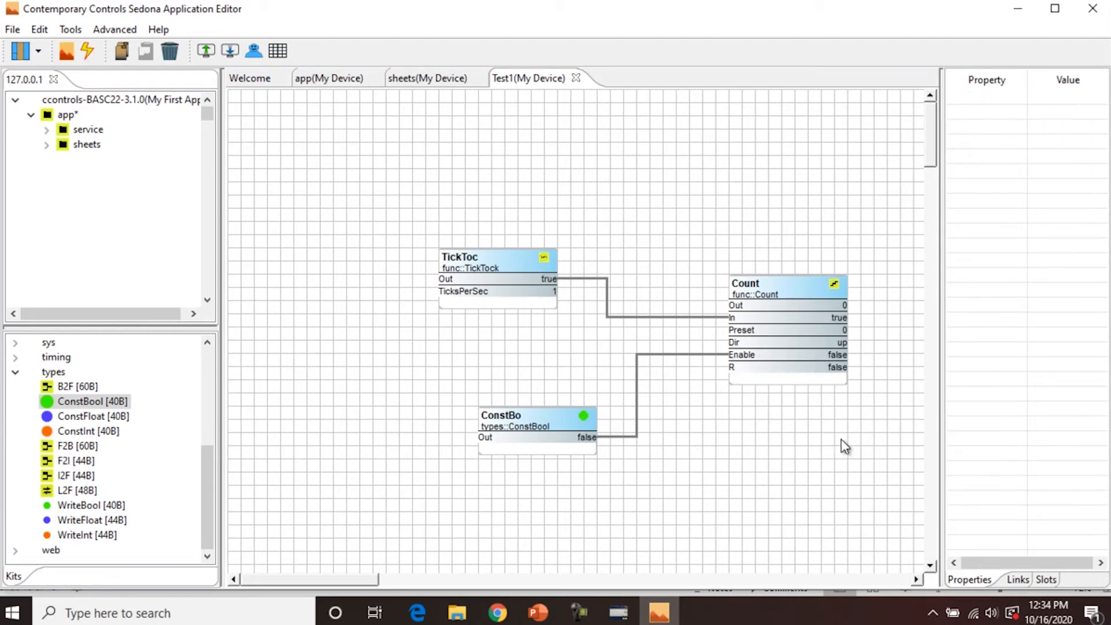
- Set the ConstBool's Out property to true so the Count starts counting TickTock pulses
drag(879, 481, 411, 209)
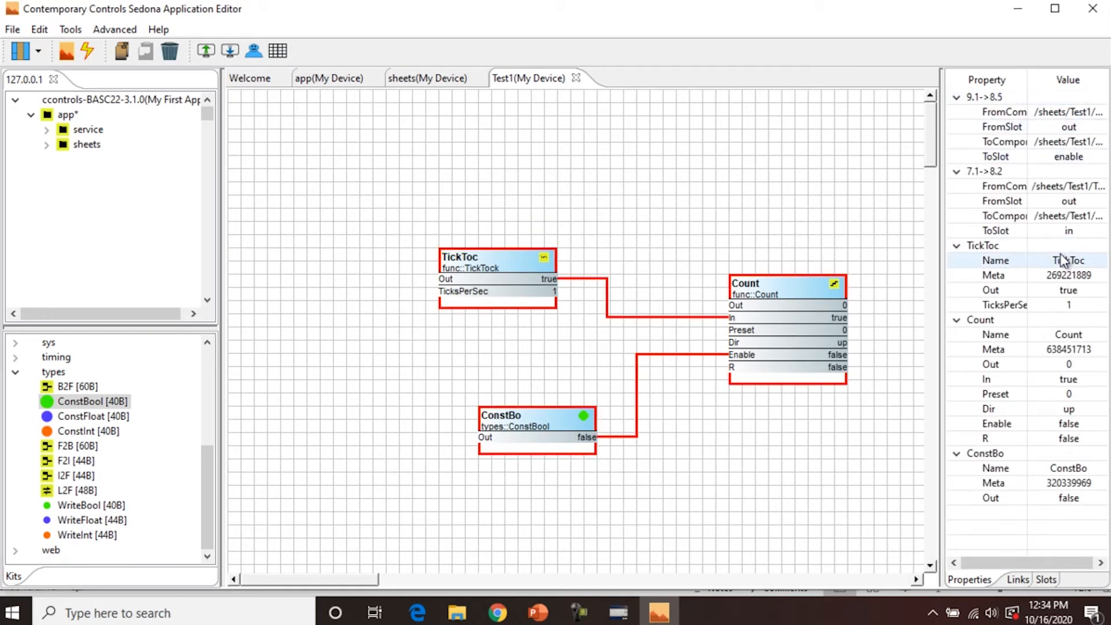
click(1068, 499)
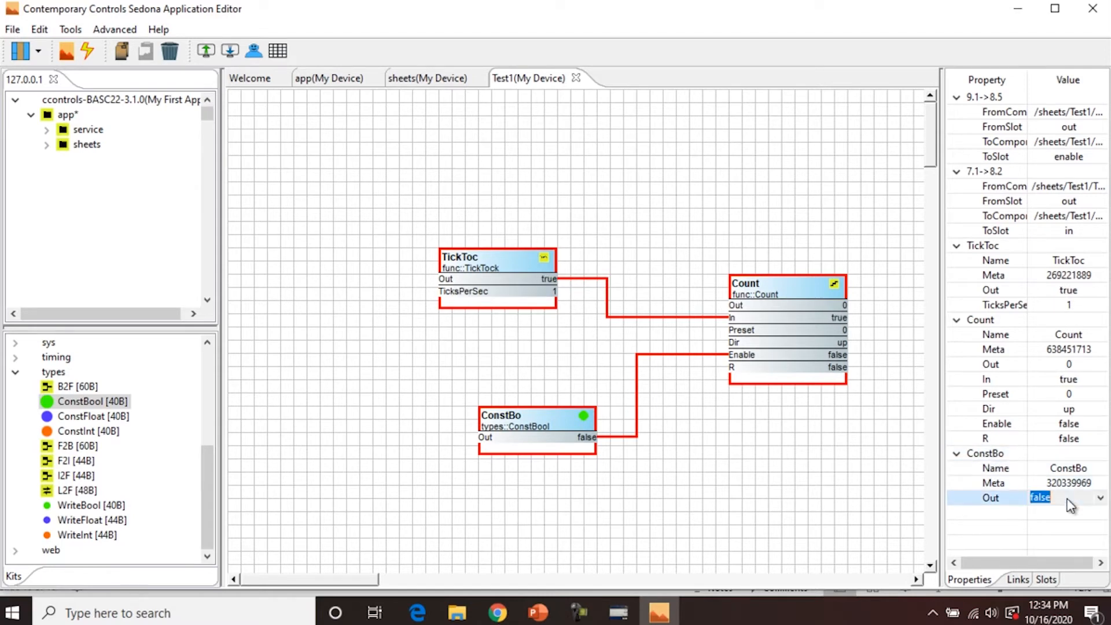
click(1101, 498)
click(1041, 512)
click(861, 471)
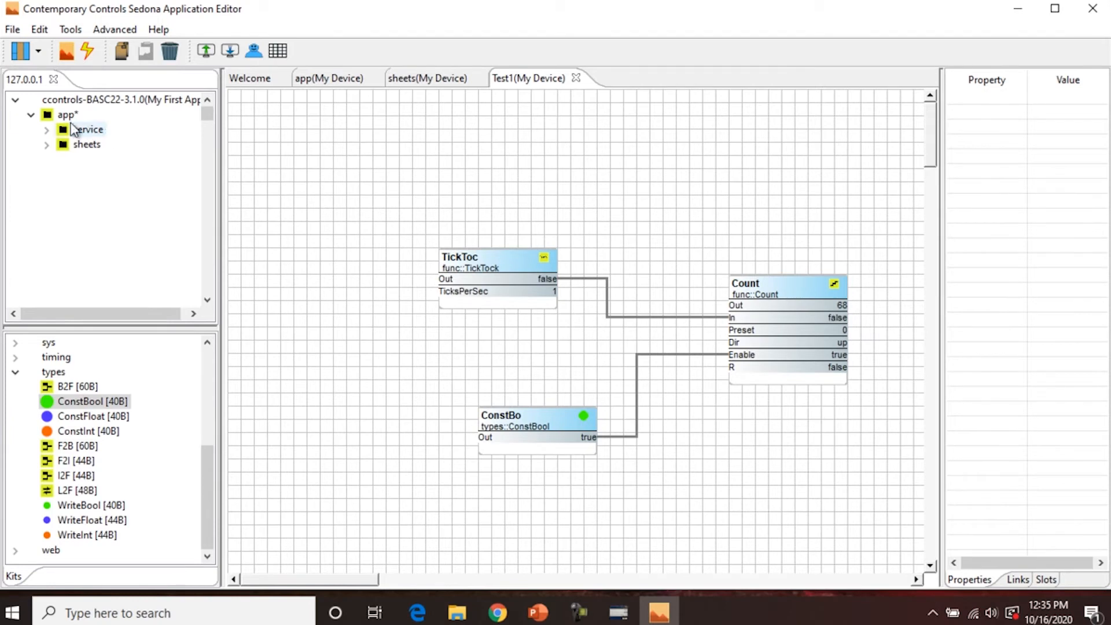
- Expand the sheets node and then Test1 in the app tree to list TickToc, Count and ConstBo
click(47, 146)
click(62, 160)
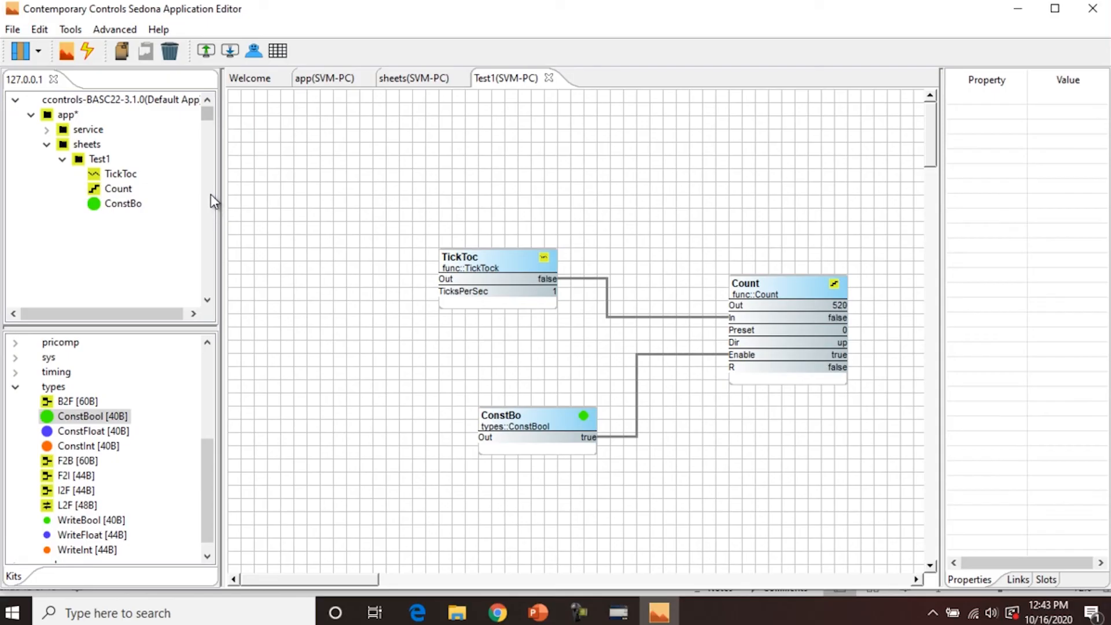
- In App Configuration, set Device Name to 'My Device' and App Name to 'My Firdst App', then apply and check the app properties
click(76, 29)
click(109, 103)
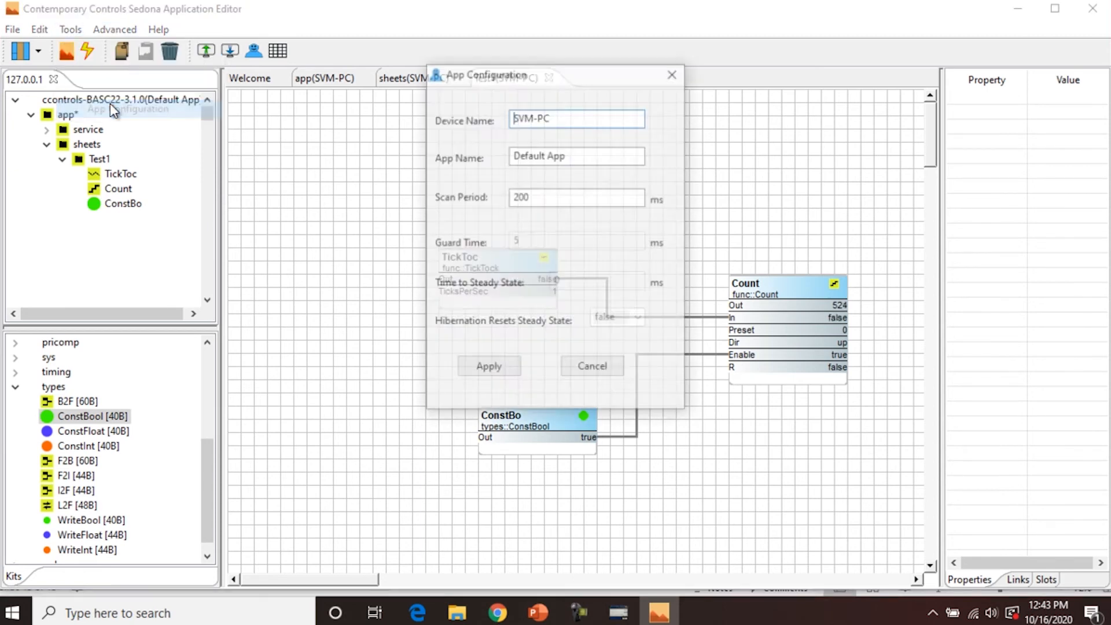
drag(571, 119, 474, 122)
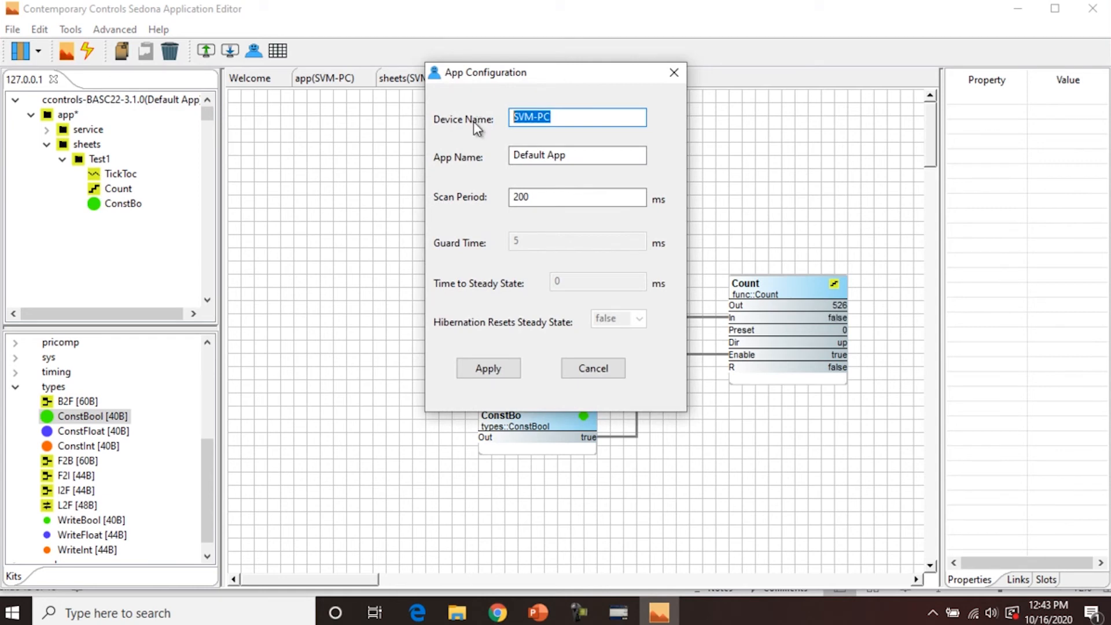
key(BackSpace)
text(My Device)
triple_click(578, 154)
text(My Firds)
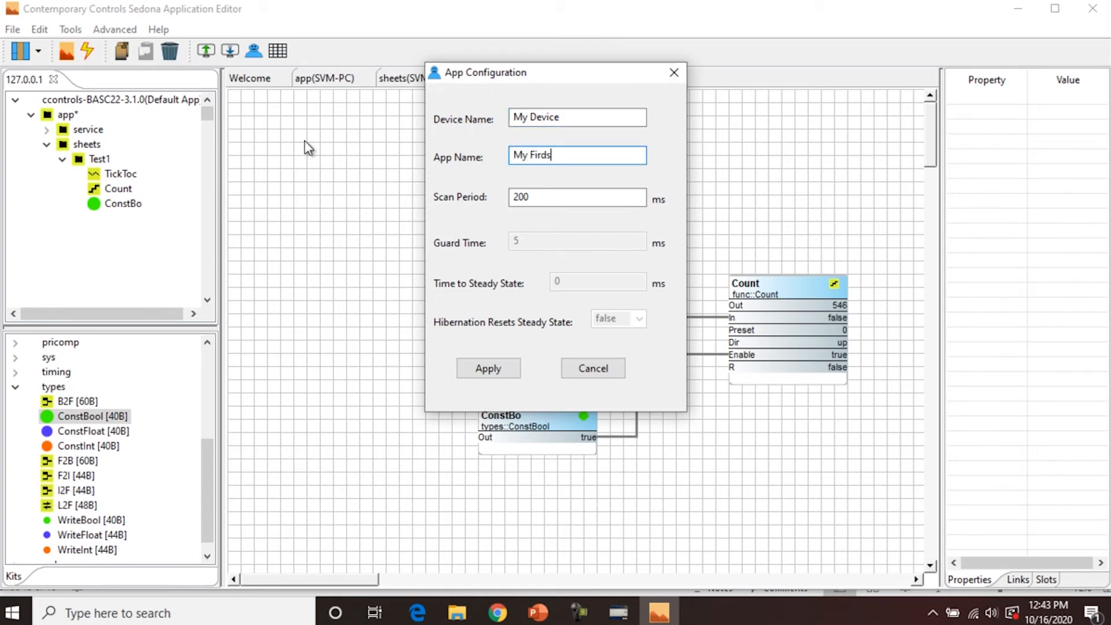
text(t App)
click(492, 368)
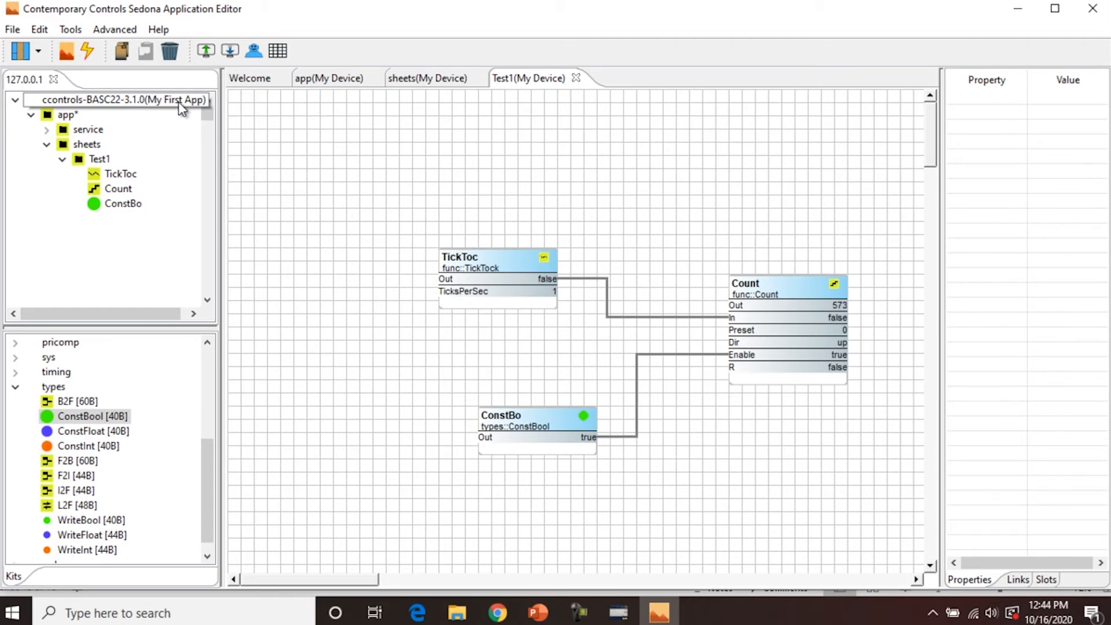
click(63, 117)
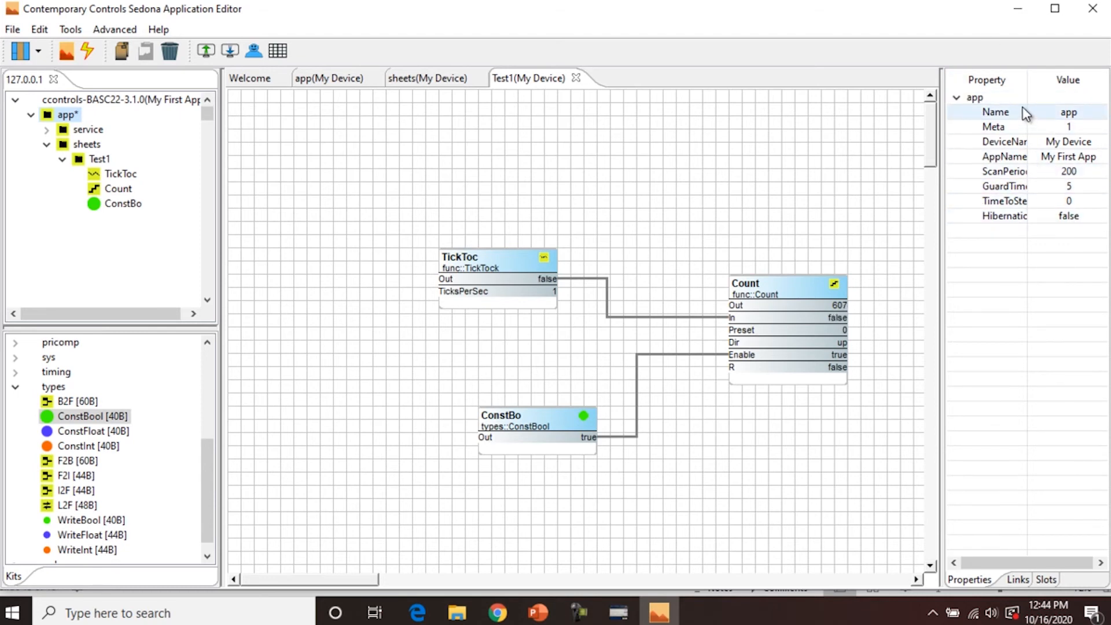
click(247, 134)
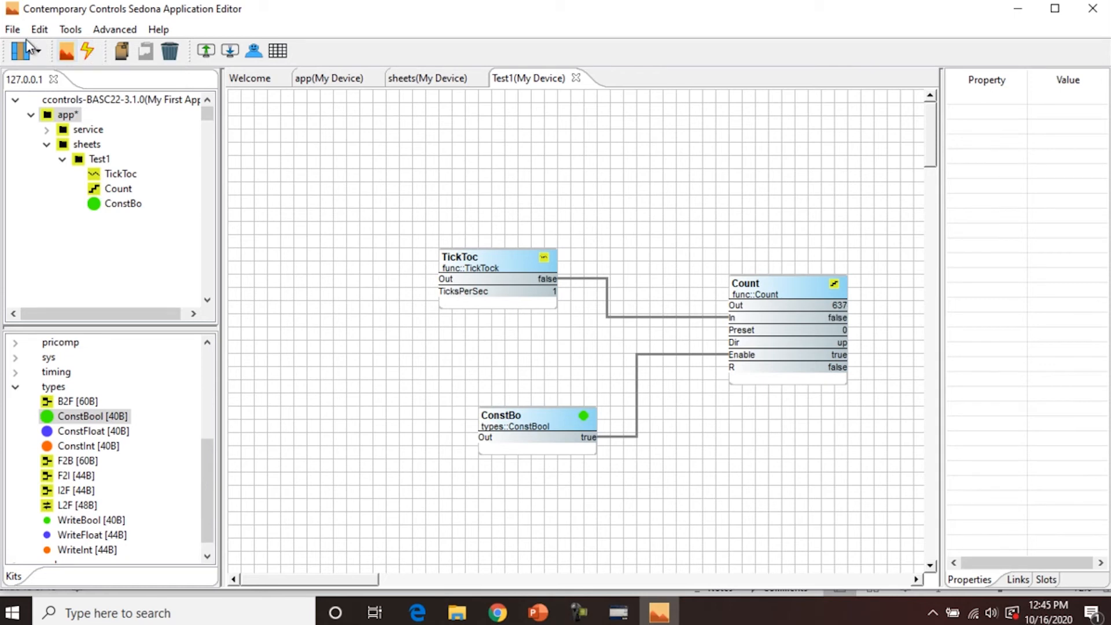
- Save the app to the controller and acknowledge the confirmation
click(12, 32)
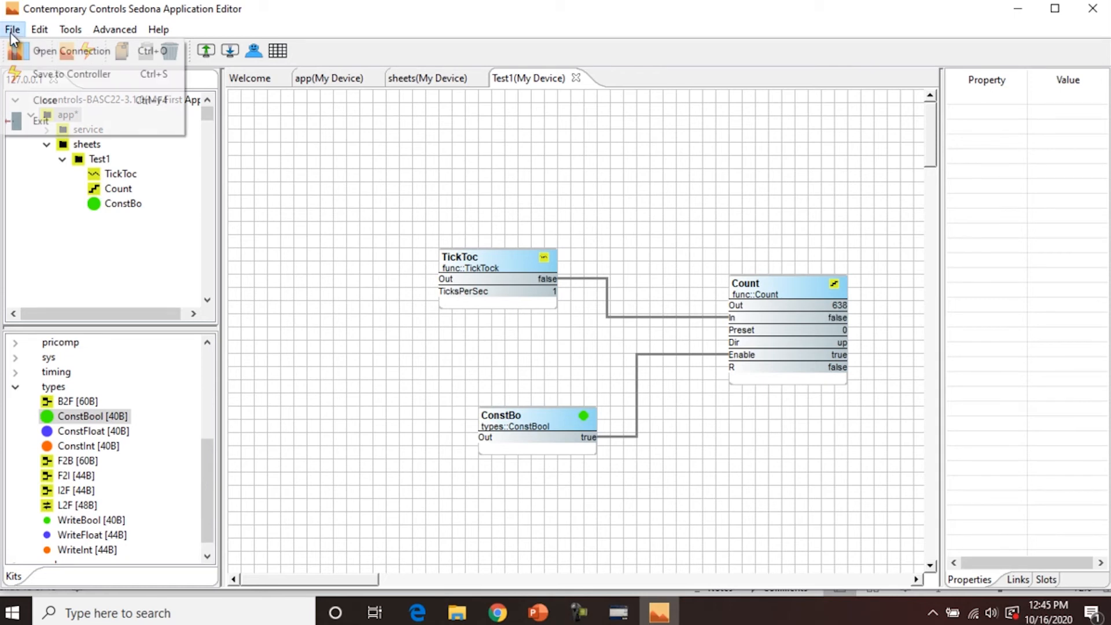
click(30, 77)
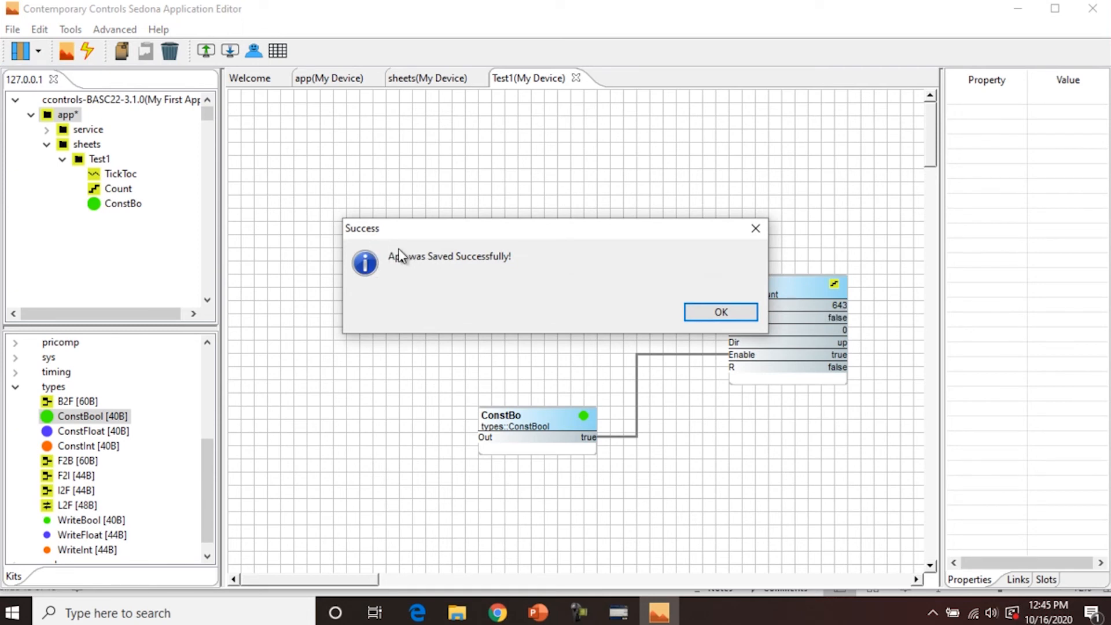
click(730, 313)
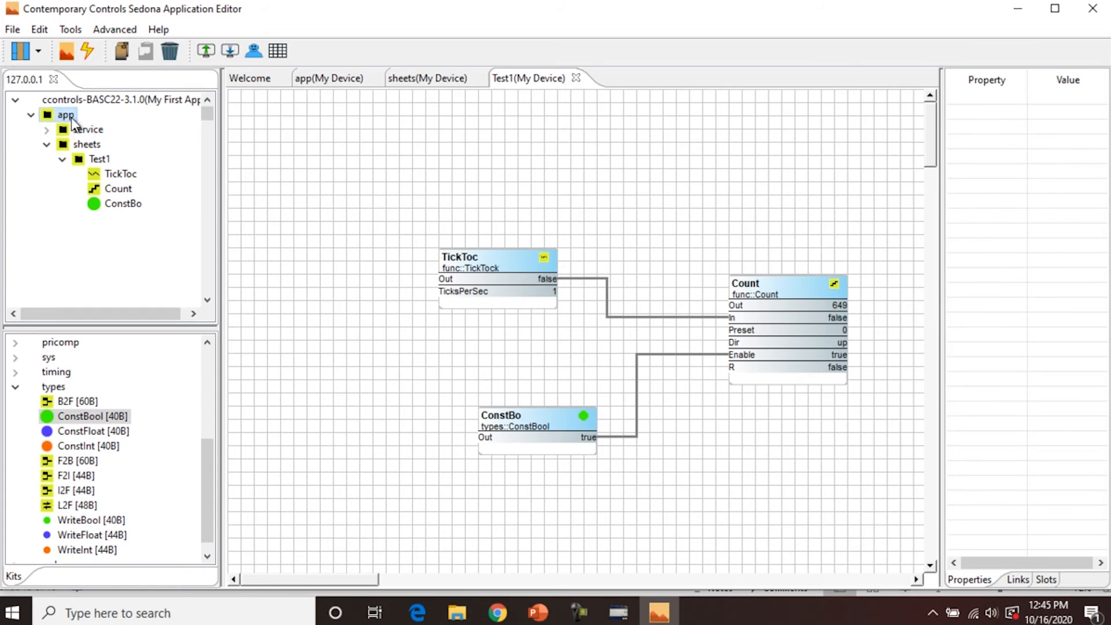
- Save a copy of the app to the PC as 'My First App'
click(231, 51)
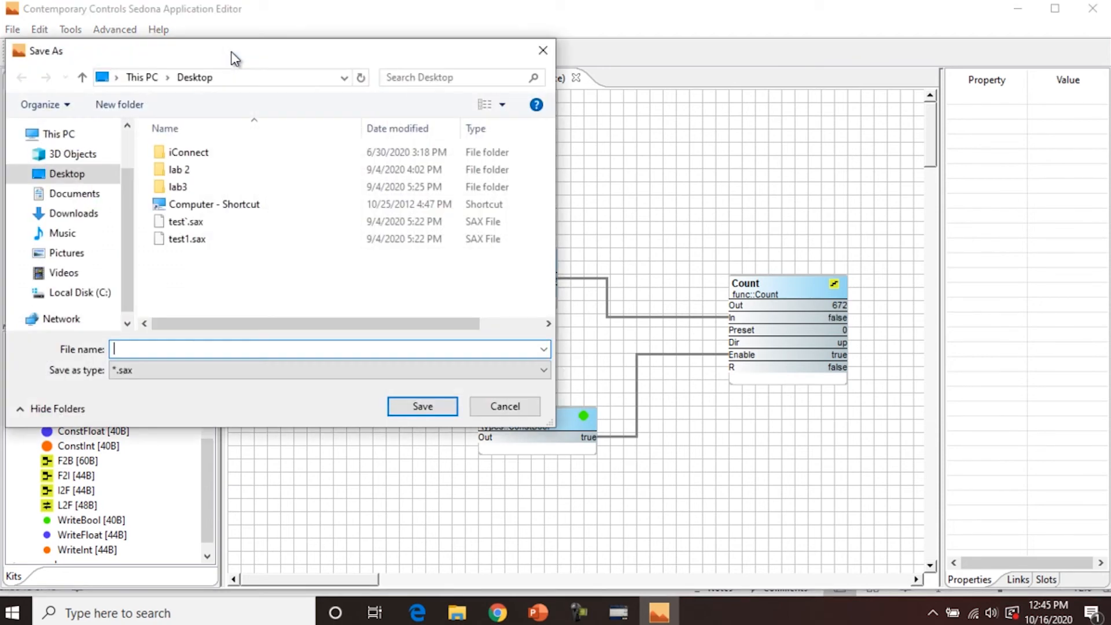
text(My First App)
click(405, 405)
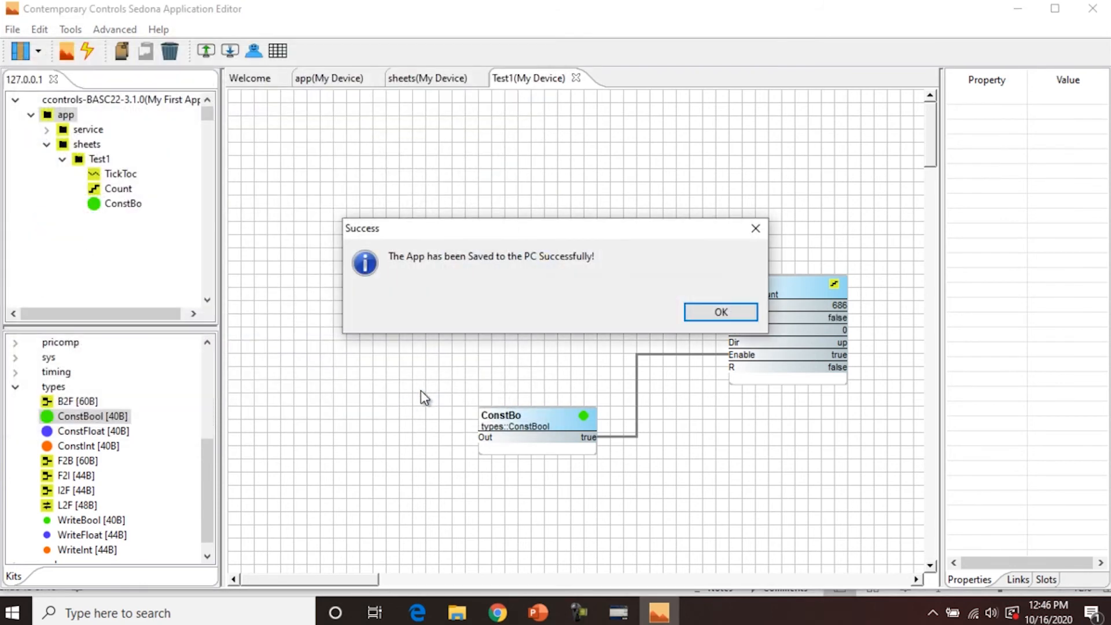
click(702, 316)
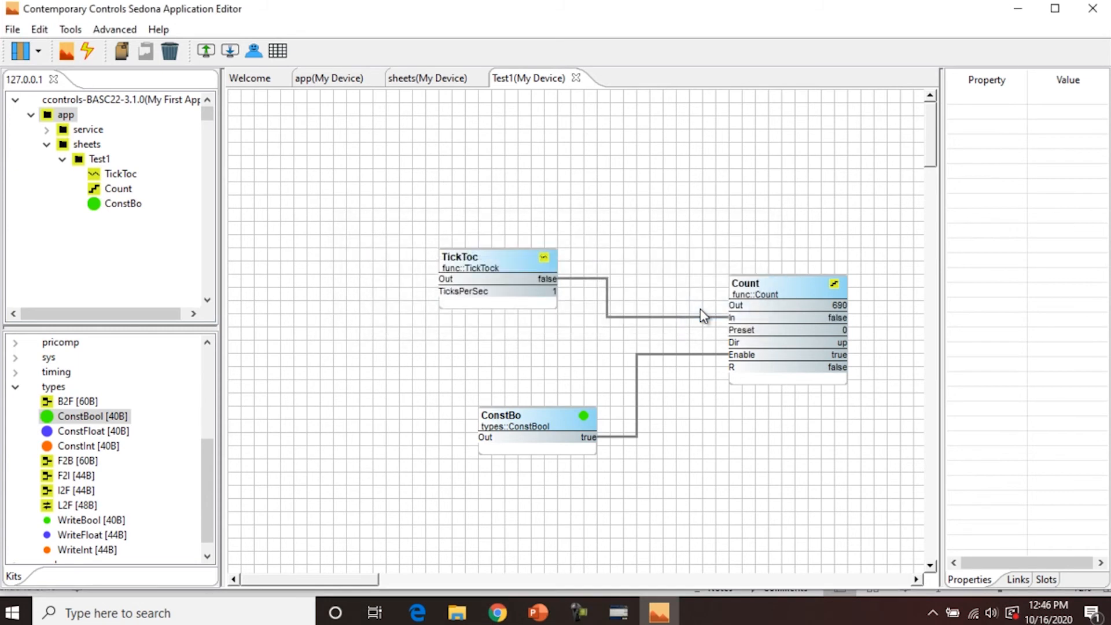
- Box-select the TickTock, Count and ConstBool blocks on the Test1 sheet and delete them
drag(891, 492, 403, 196)
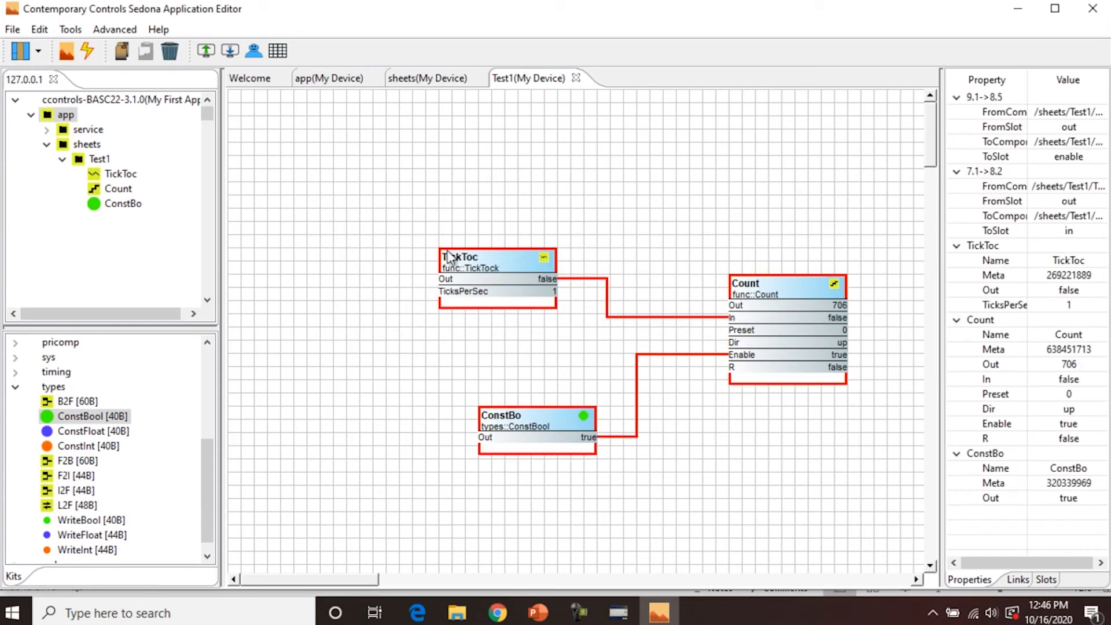
right_click(471, 271)
click(498, 303)
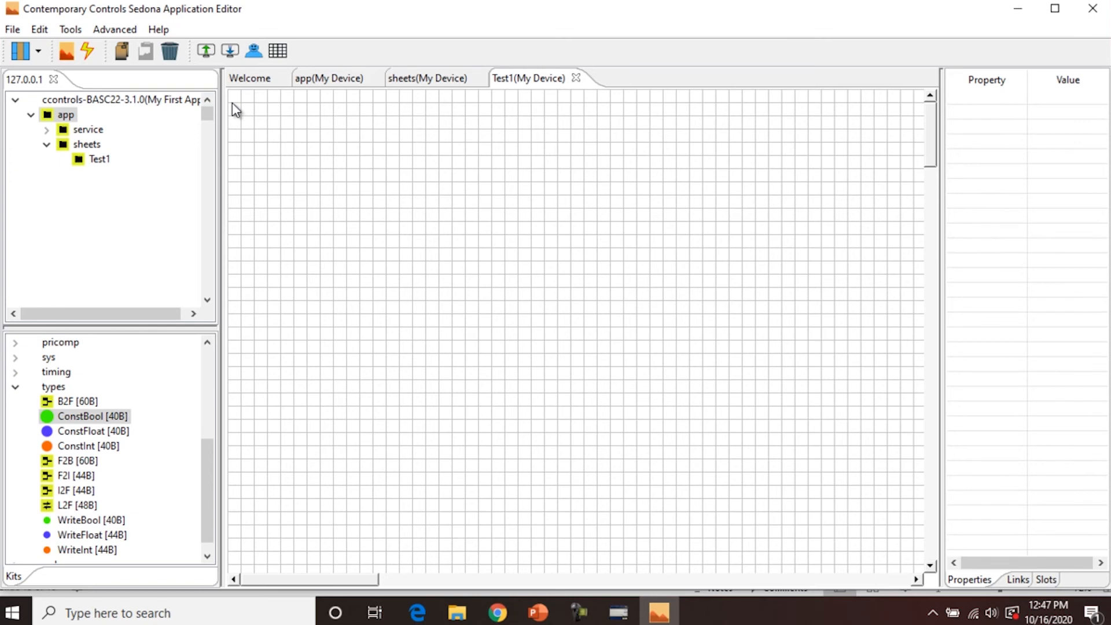
- Load 'My First App.sax' from the PC, discarding the current unsaved changes
click(209, 52)
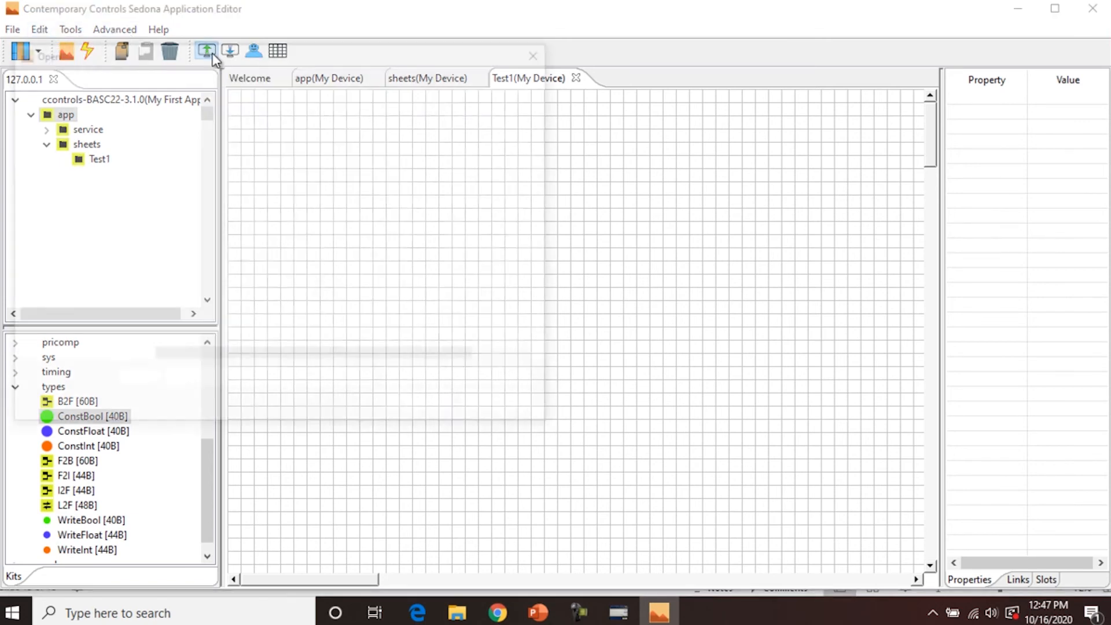
click(197, 222)
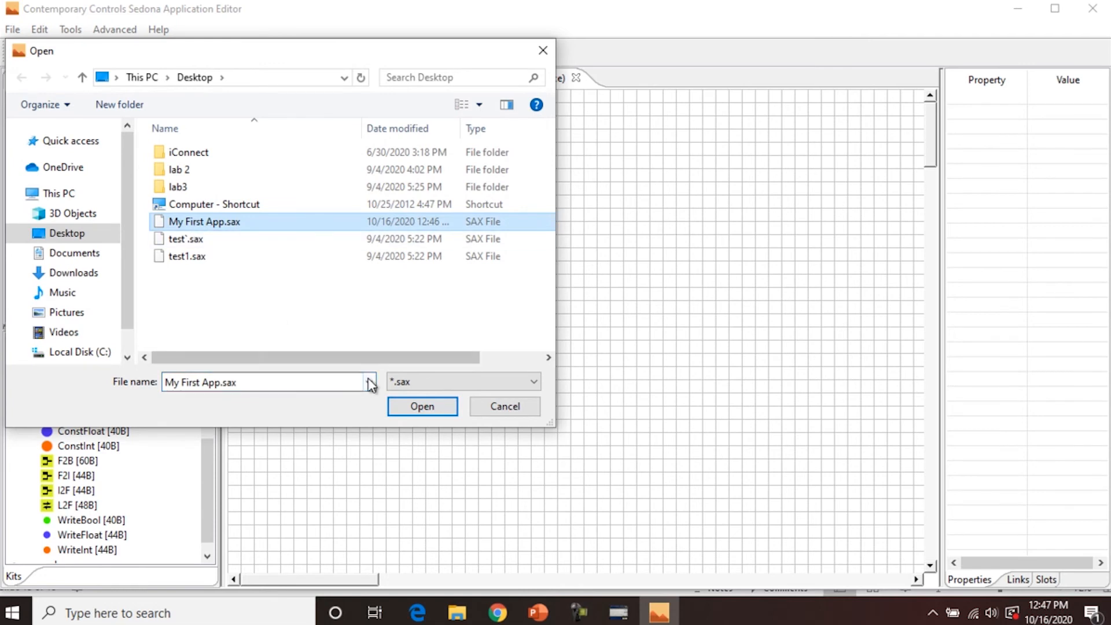
click(423, 409)
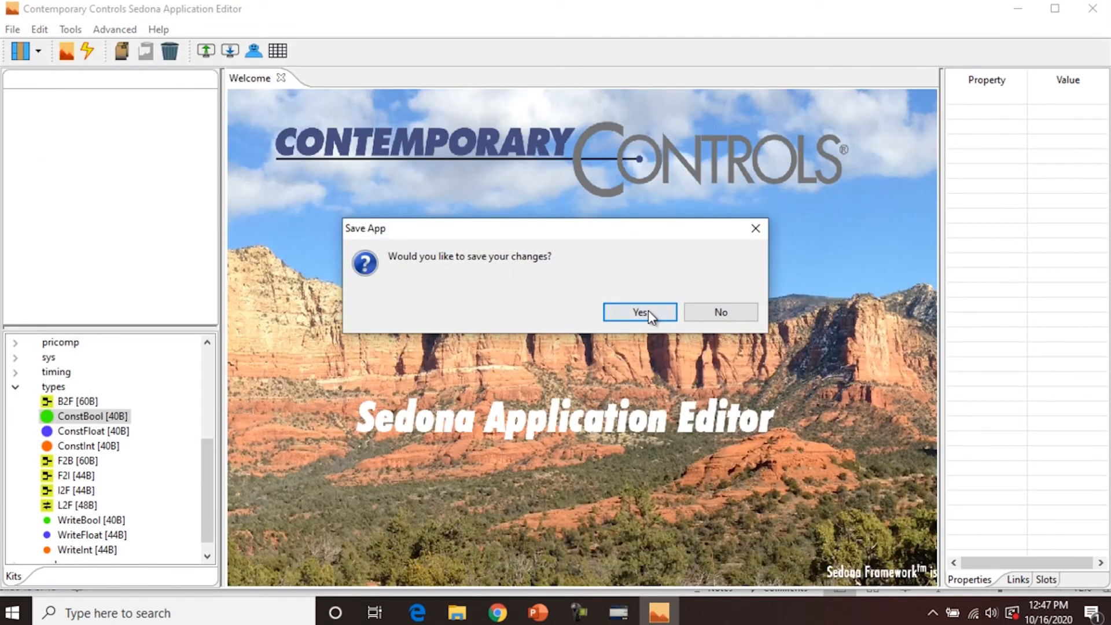
click(701, 311)
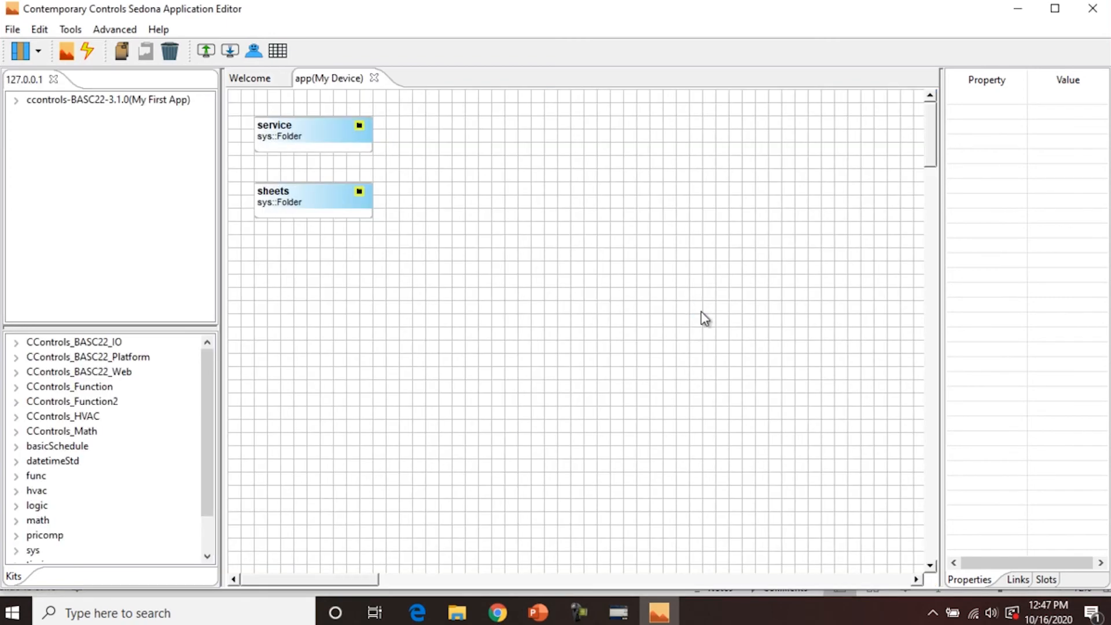
- Open the sheets folder and then the Test1 sheet to view the restored, counting components
double_click(292, 195)
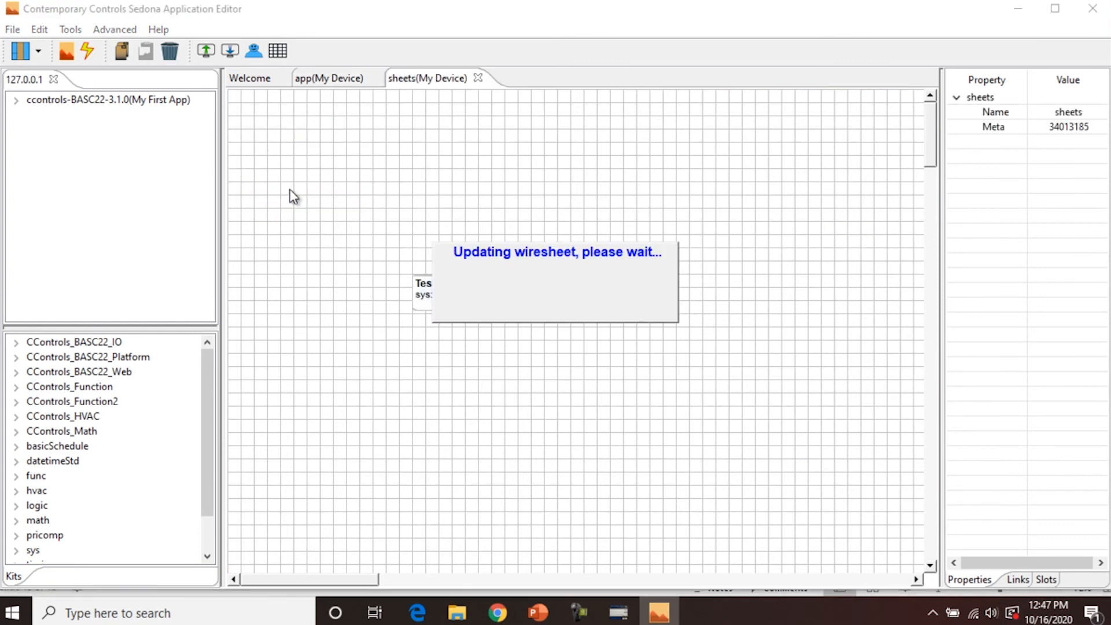
double_click(437, 300)
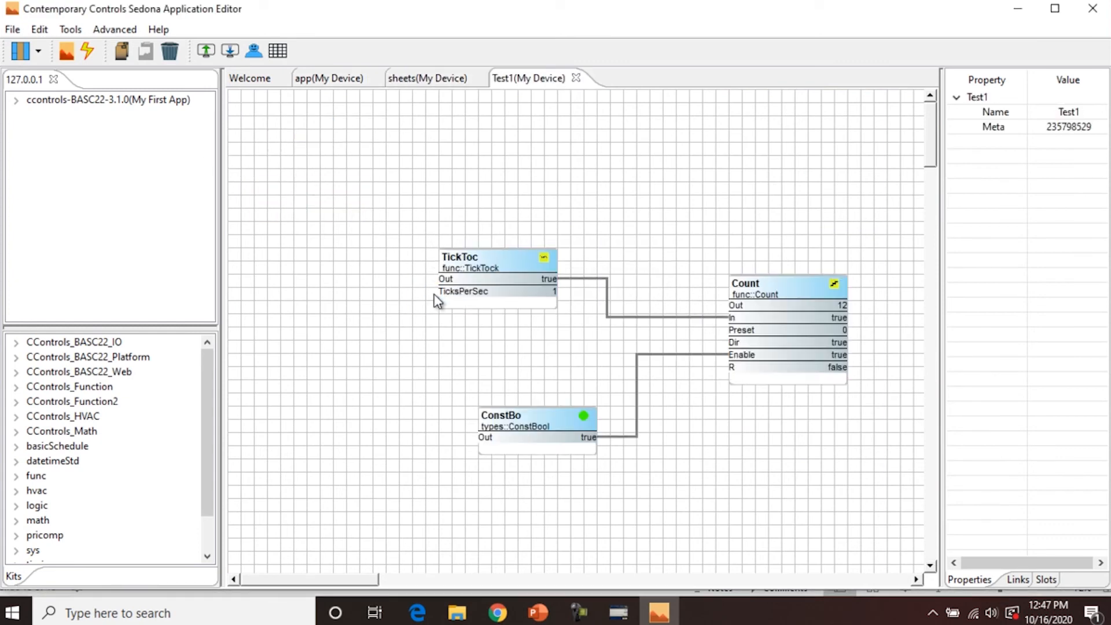